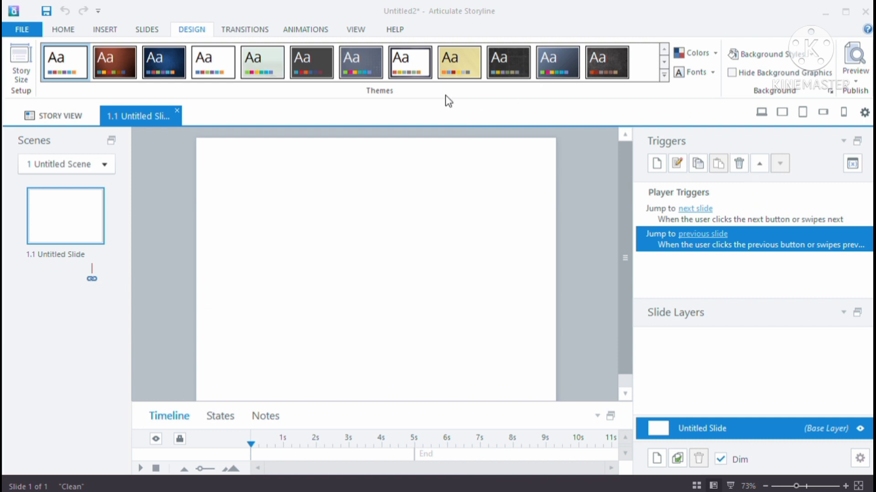
- Fill the slide background with the classroom picture
{"action": "left_click", "coordinate": [370, 125]}
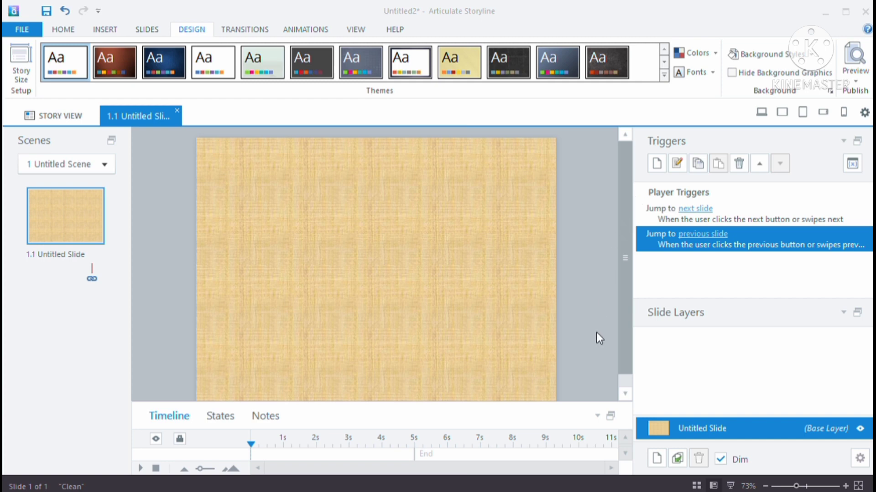
{"action": "left_click", "coordinate": [595, 352]}
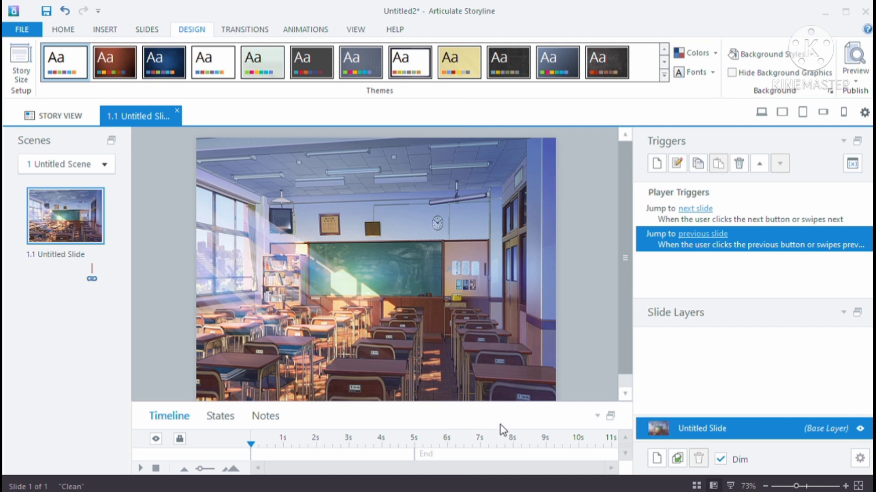
- Add a text box across the slide's upper part reading "MEDIA PEMELAJARAN INTERAKTIF" with "KAJIAN ILMU SEJARAH" on a second line
{"action": "left_click", "coordinate": [115, 31]}
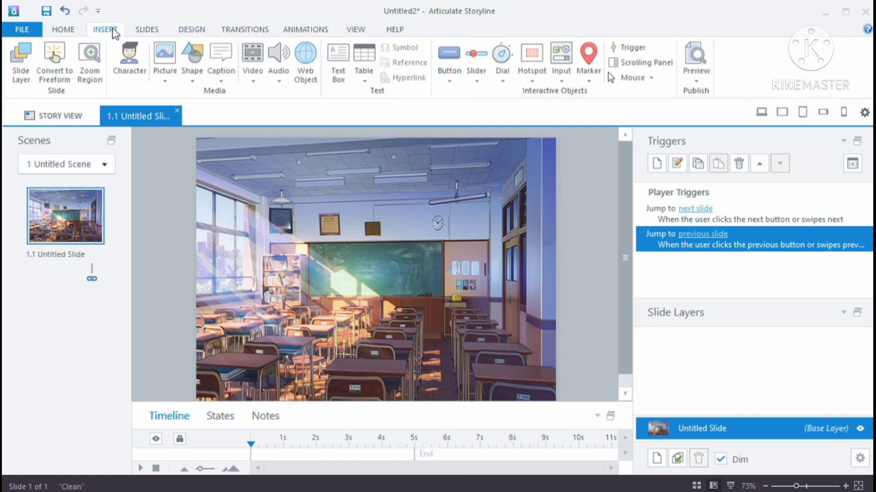
{"action": "left_click", "coordinate": [338, 79]}
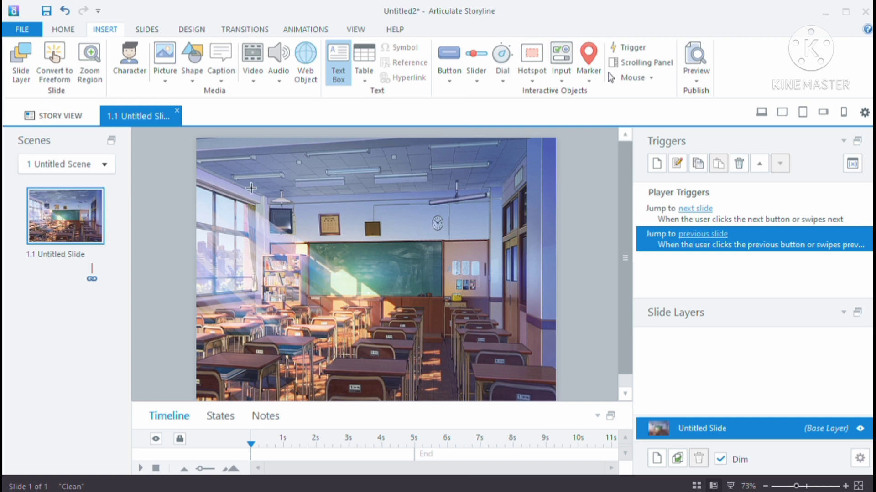
{"action": "mouse_move", "coordinate": [251, 168]}
{"action": "left_mouse_down"}
{"action": "mouse_move", "coordinate": [319, 193]}
{"action": "mouse_move", "coordinate": [501, 217]}
{"action": "left_mouse_up"}
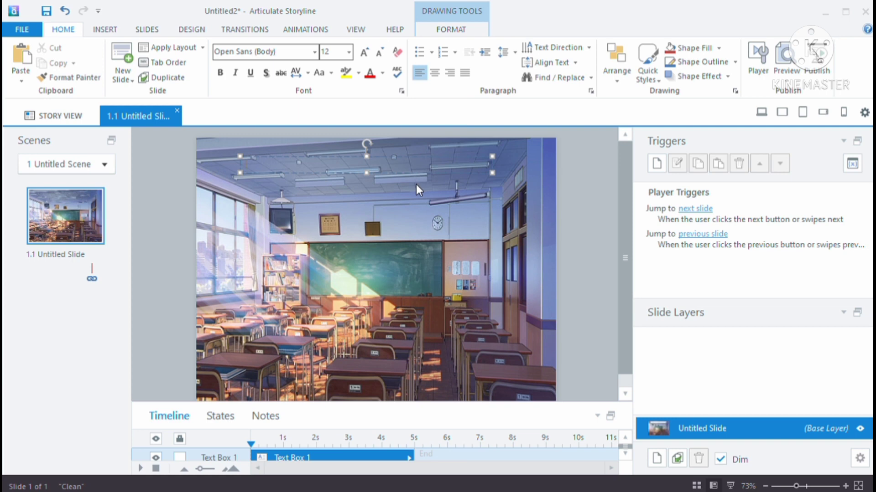
{"action": "type", "text": "MEDIA PEMELAJARA"}
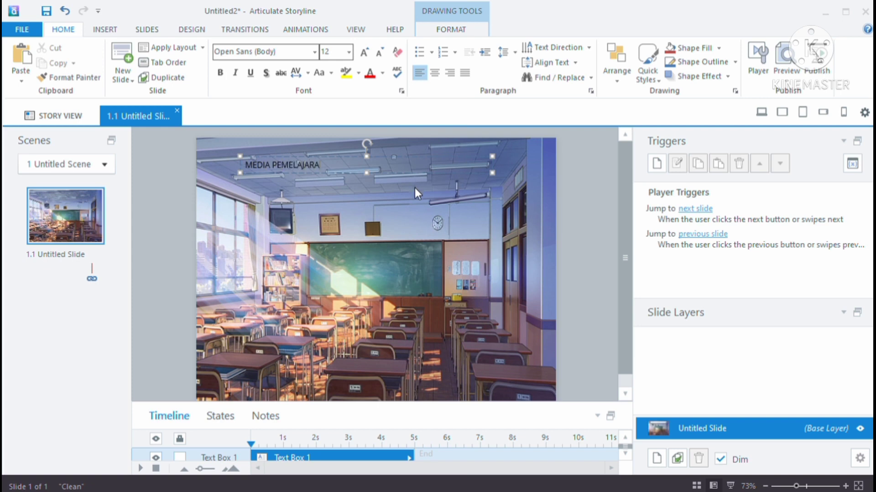
{"action": "type", "text": "N INTERAKTIF"}
{"action": "key", "text": "Return"}
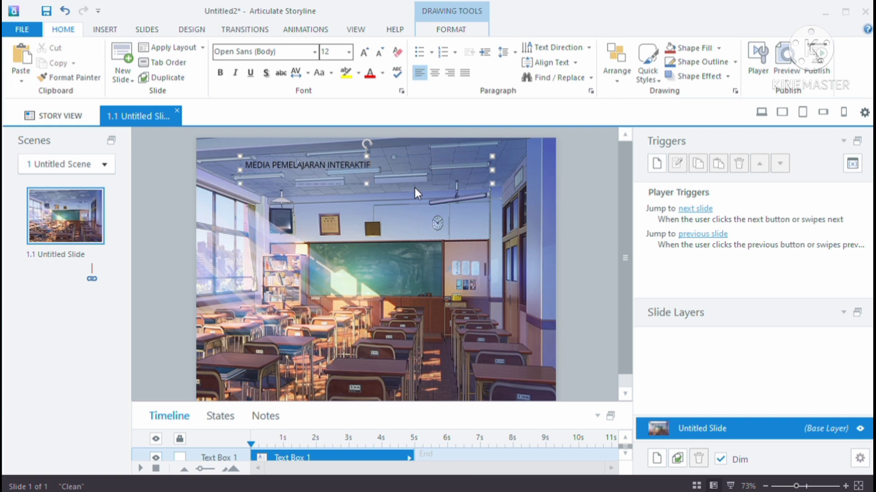
{"action": "type", "text": "KAJIAN ILMU SEJARAH"}
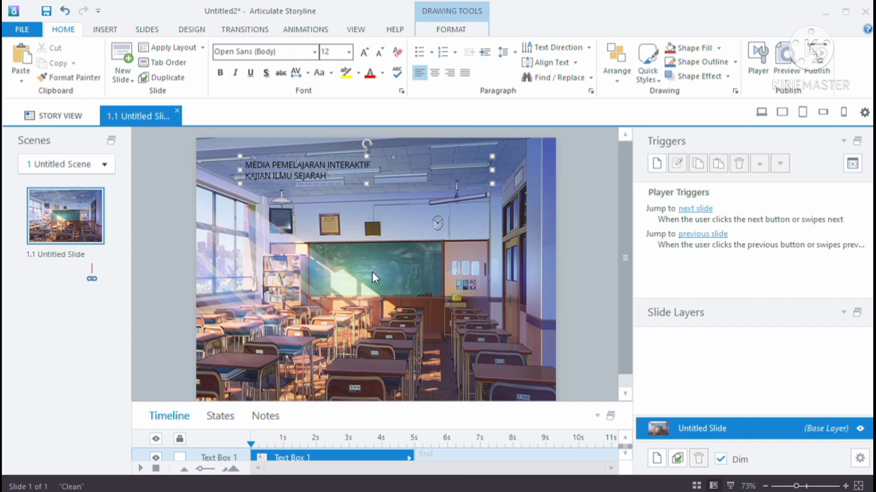
- Narrow the title text box and set its text size to 18
{"action": "left_click_drag", "start_coordinate": [496, 171], "coordinate": [466, 182]}
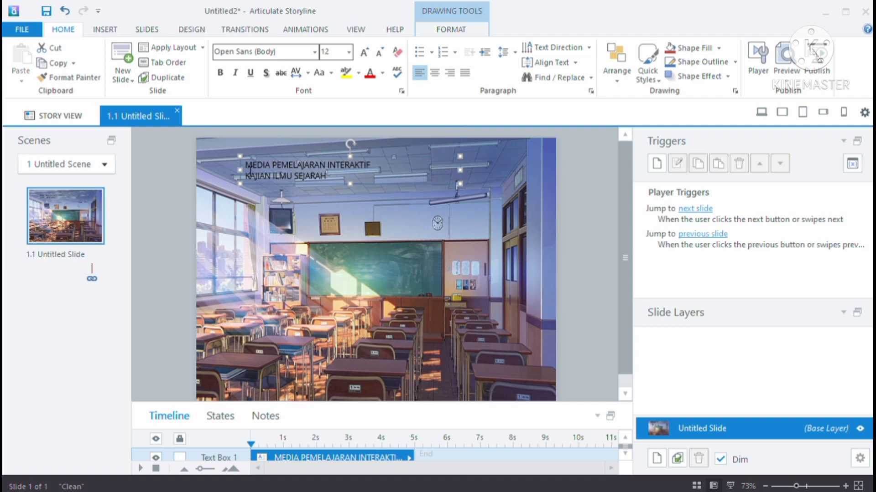
{"action": "left_click_drag", "start_coordinate": [249, 168], "coordinate": [328, 179]}
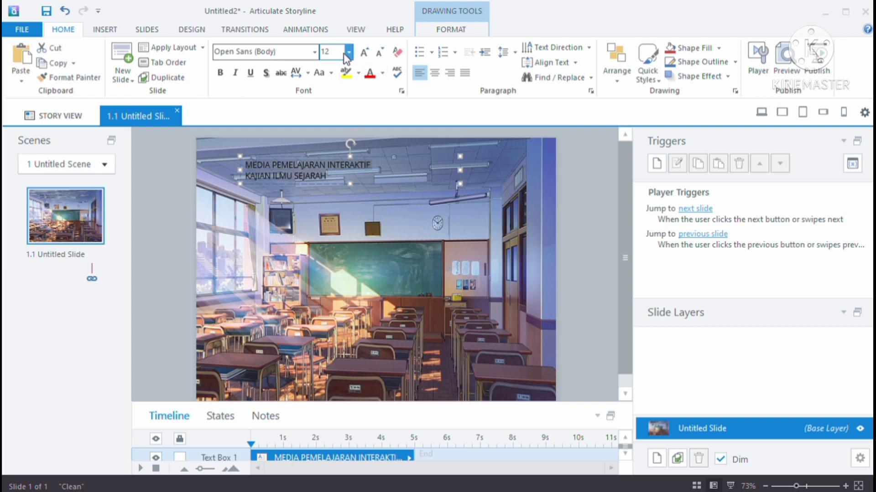
{"action": "left_click", "coordinate": [329, 157]}
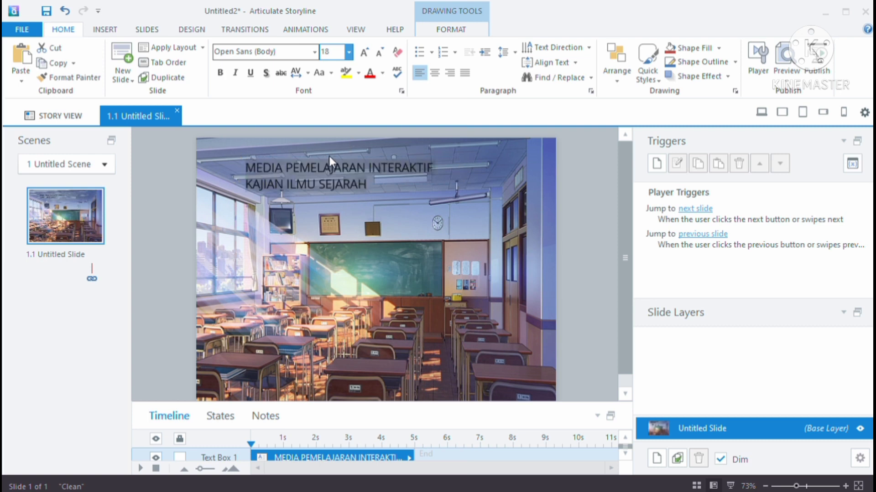
- Set the title text's font to Arial Black
{"action": "left_click", "coordinate": [312, 53]}
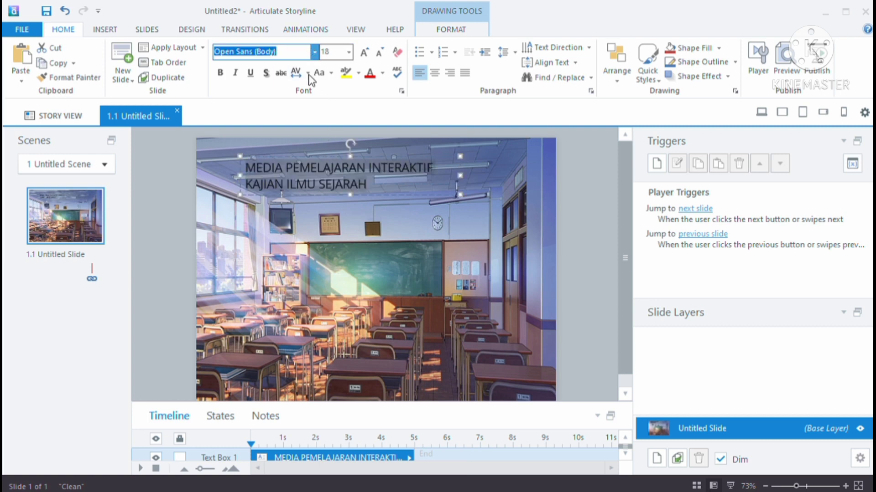
{"action": "type", "text": "Arial Black"}
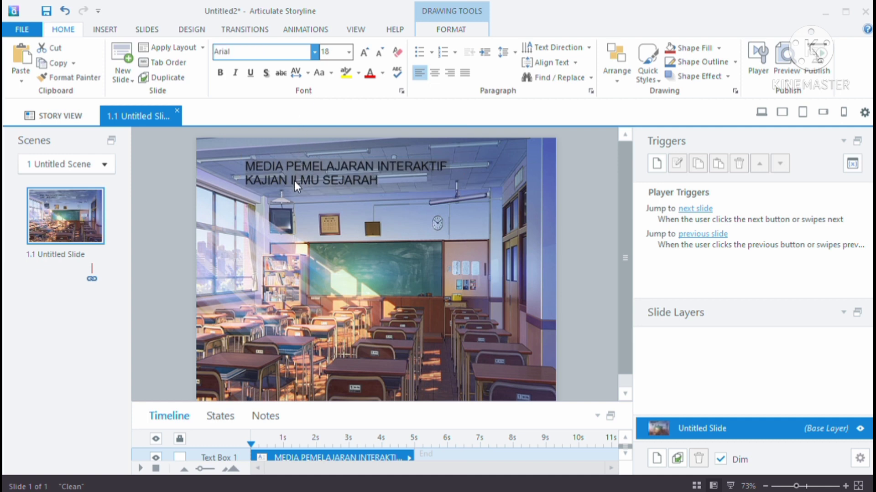
{"action": "key", "text": "Return"}
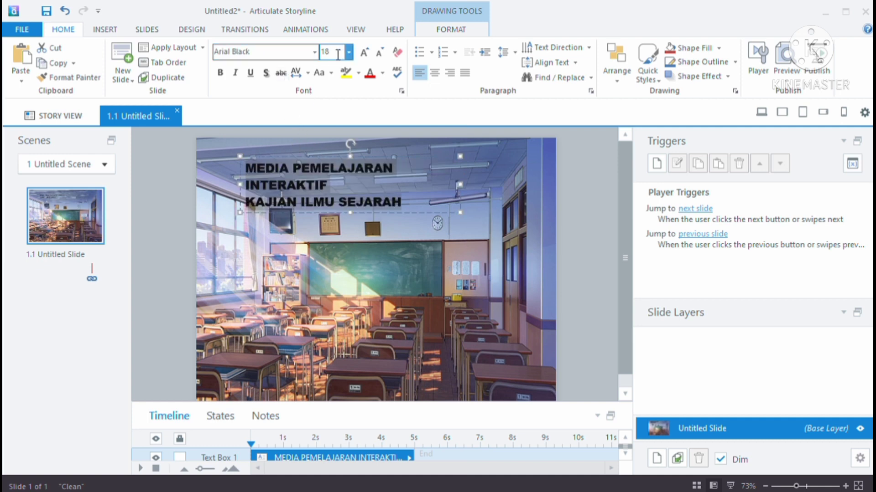
- Change the title text's font to Articulate Extrabold
{"action": "left_click", "coordinate": [314, 54]}
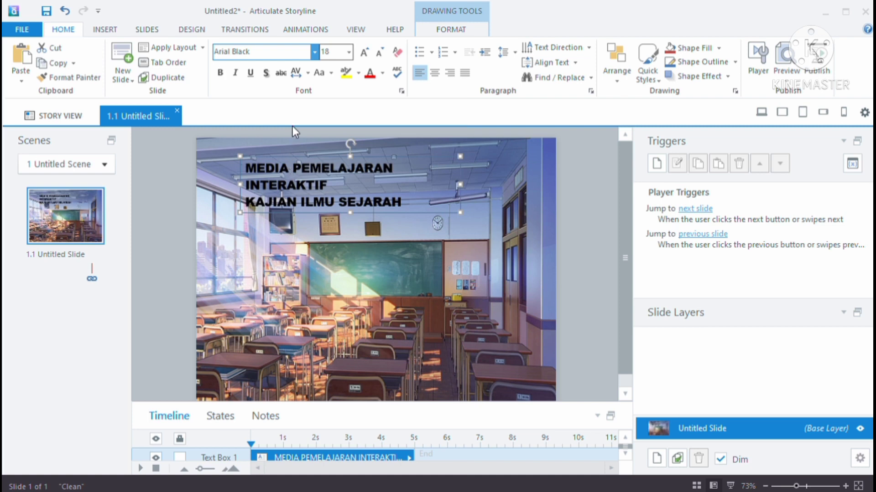
{"action": "left_click", "coordinate": [315, 52]}
{"action": "left_click", "coordinate": [309, 299]}
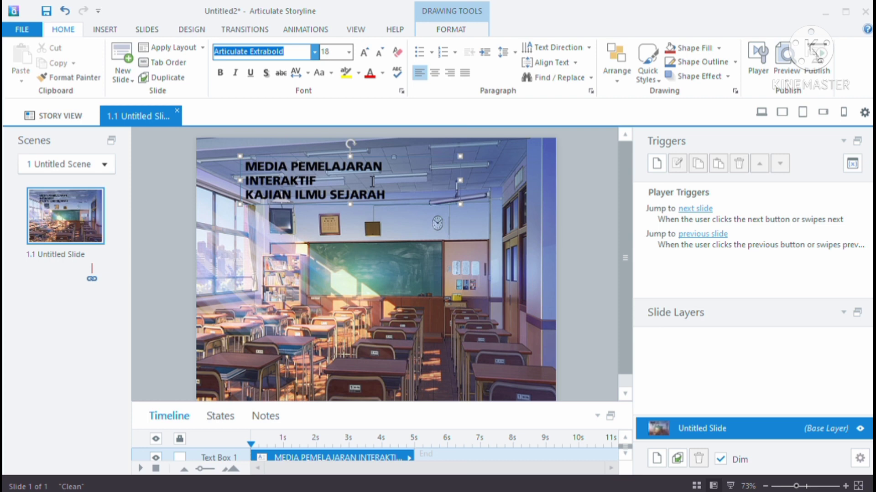
- Apply the glossy blue shape style with white text to the title box and center its text
{"action": "left_click", "coordinate": [449, 30]}
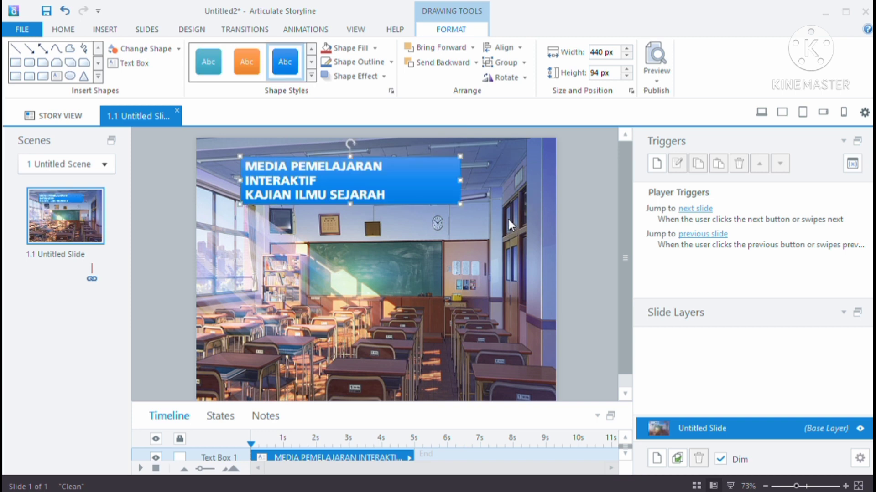
{"action": "left_click", "coordinate": [111, 30]}
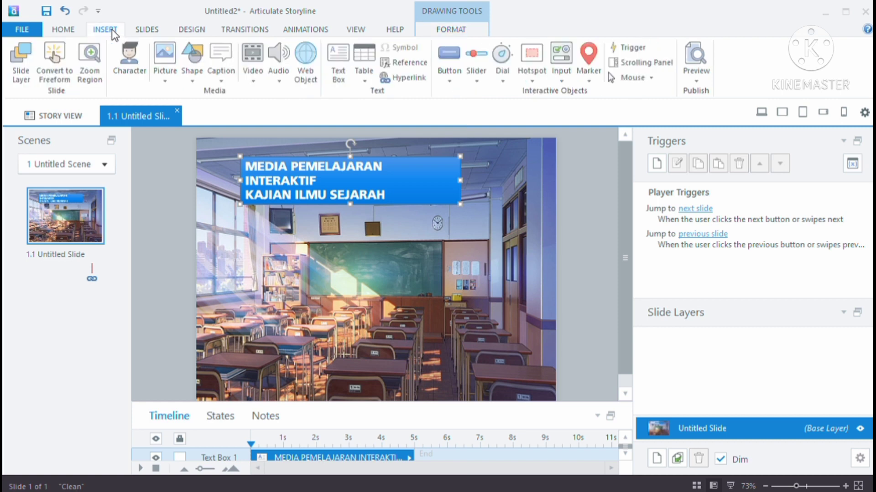
{"action": "left_click", "coordinate": [72, 30]}
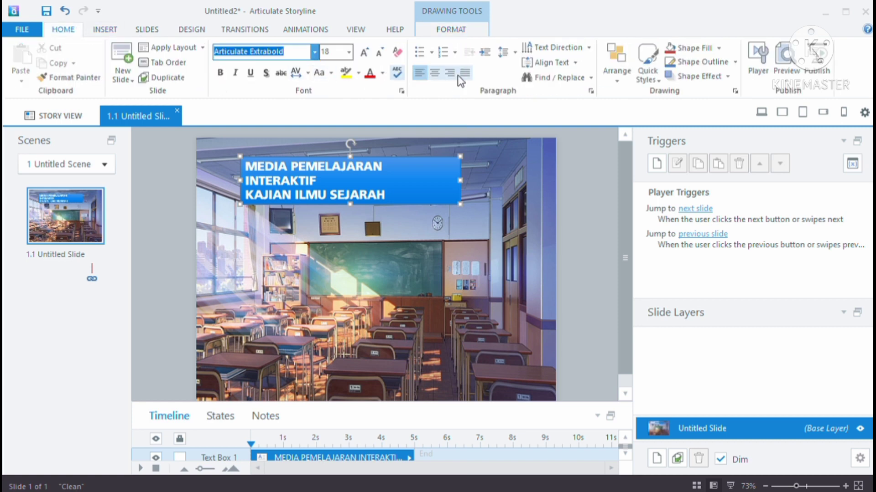
{"action": "left_click", "coordinate": [430, 73]}
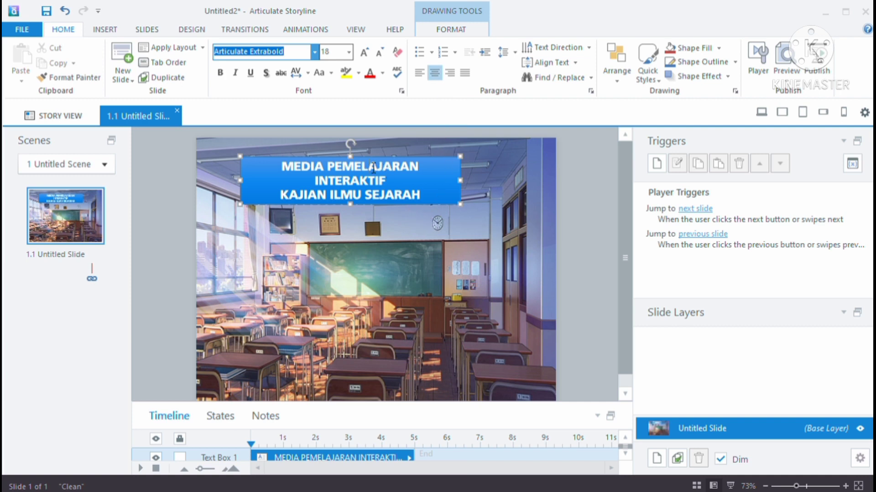
- Edit the title's second word by replacing "EL" with "BE", making it "PEMBEAJARAN"
{"action": "left_click", "coordinate": [373, 168]}
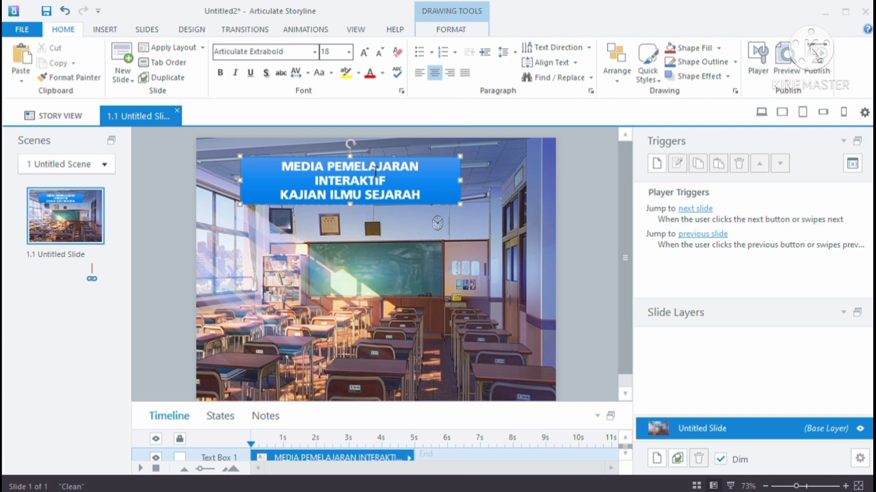
{"action": "key", "text": "BackSpace"}
{"action": "key", "text": "BackSpace"}
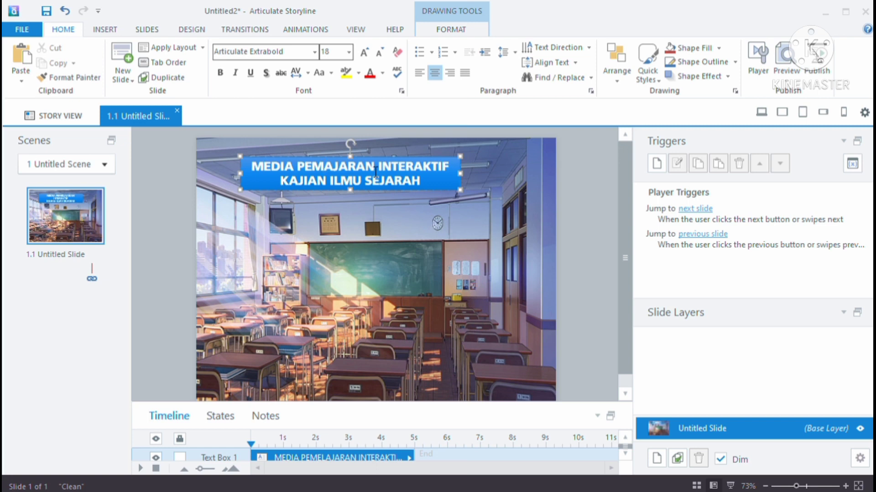
{"action": "type", "text": "BE"}
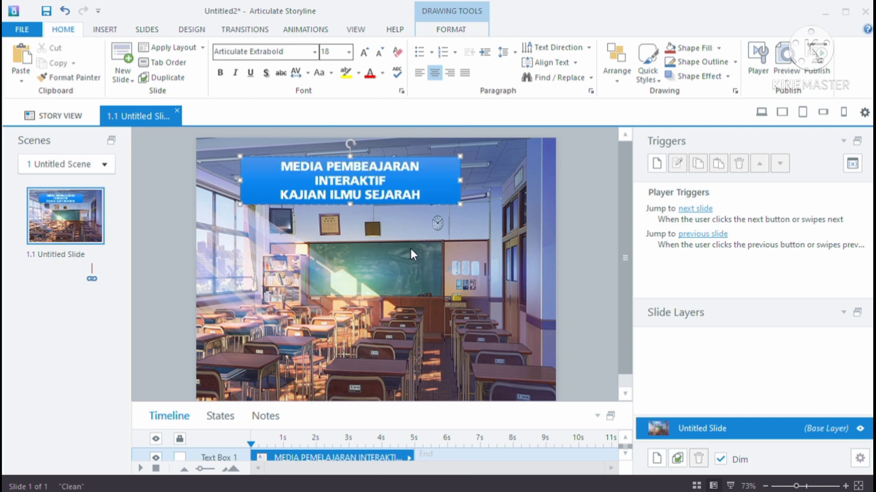
- Resize the title box from both sides so its text wraps onto three lines, and deselect it
{"action": "left_click_drag", "start_coordinate": [465, 181], "coordinate": [480, 192]}
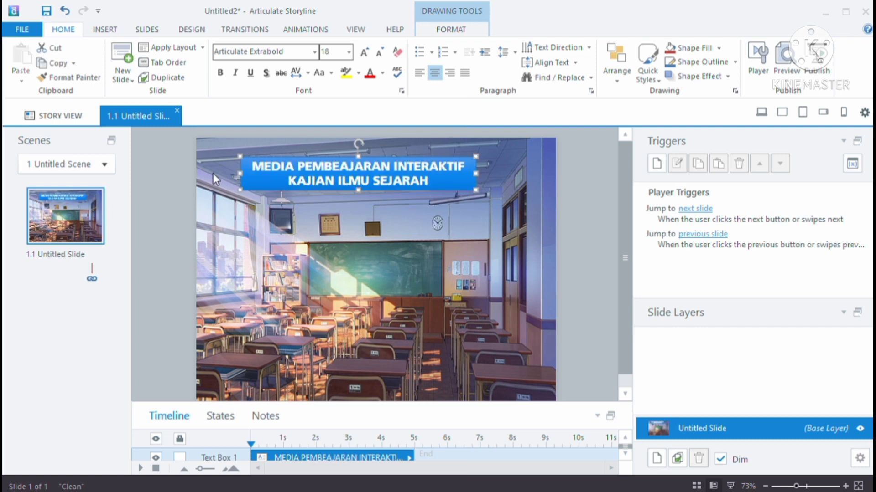
{"action": "left_click_drag", "start_coordinate": [243, 174], "coordinate": [254, 186]}
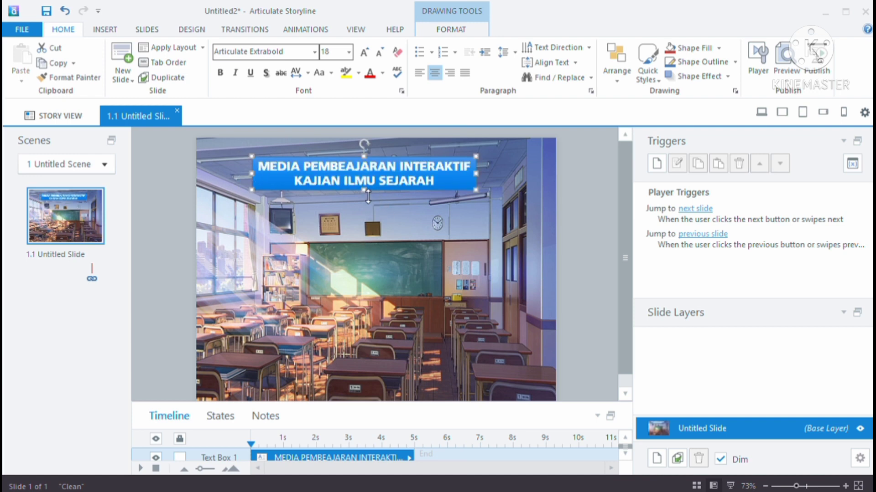
{"action": "left_click_drag", "start_coordinate": [476, 190], "coordinate": [469, 204]}
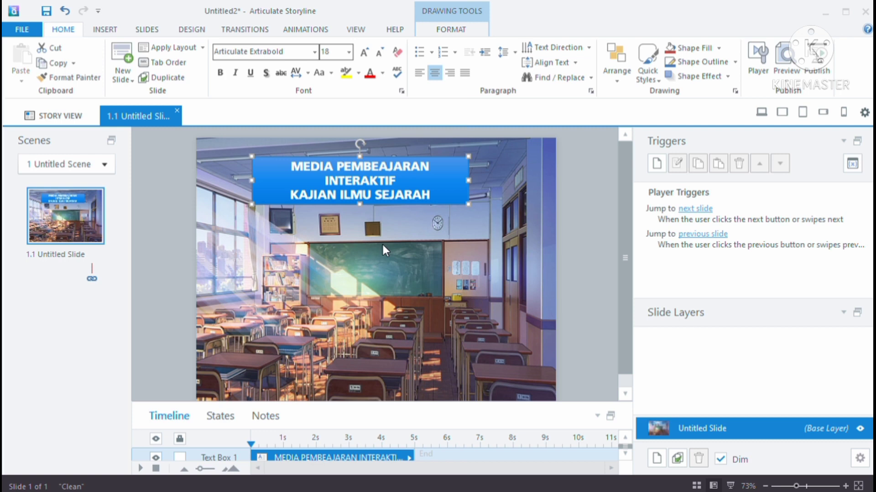
{"action": "left_click", "coordinate": [391, 287]}
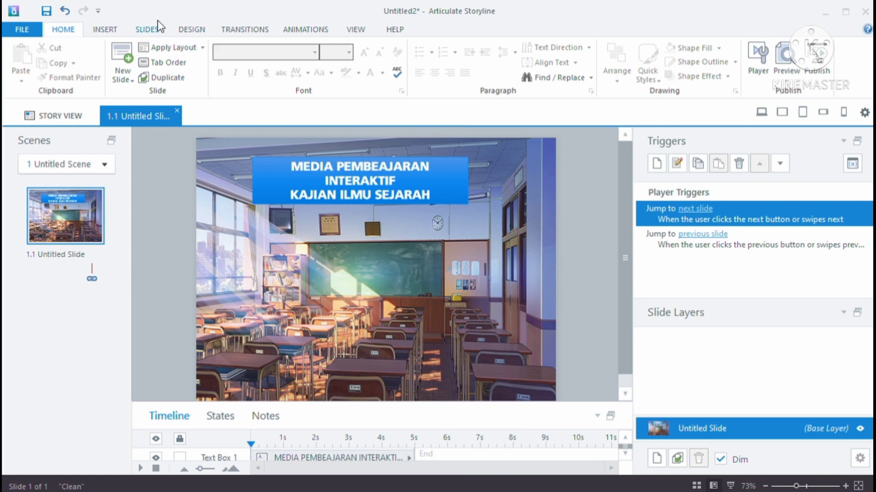
- Draw a button about 240 × 56 px over the chalkboard's right end and apply the glossy blue button style
{"action": "left_click", "coordinate": [118, 31]}
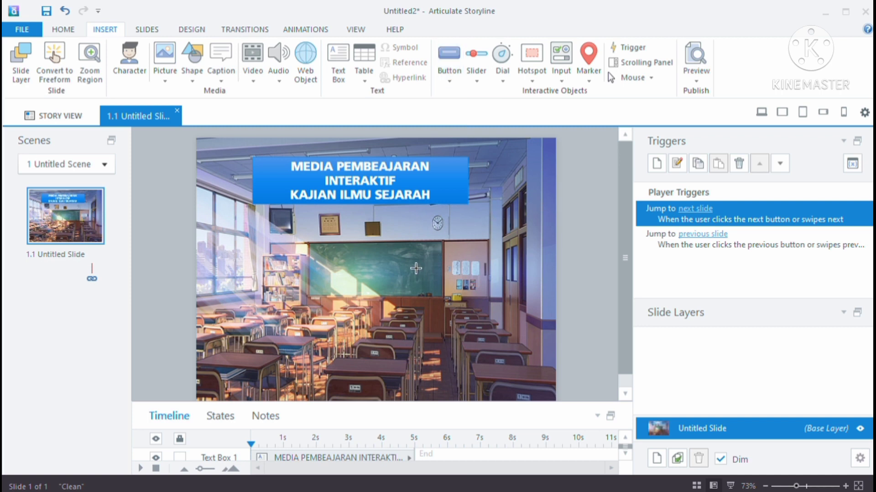
{"action": "mouse_move", "coordinate": [416, 266]}
{"action": "left_mouse_down"}
{"action": "mouse_move", "coordinate": [508, 271]}
{"action": "mouse_move", "coordinate": [531, 292]}
{"action": "mouse_move", "coordinate": [545, 289]}
{"action": "mouse_move", "coordinate": [528, 291]}
{"action": "left_mouse_up"}
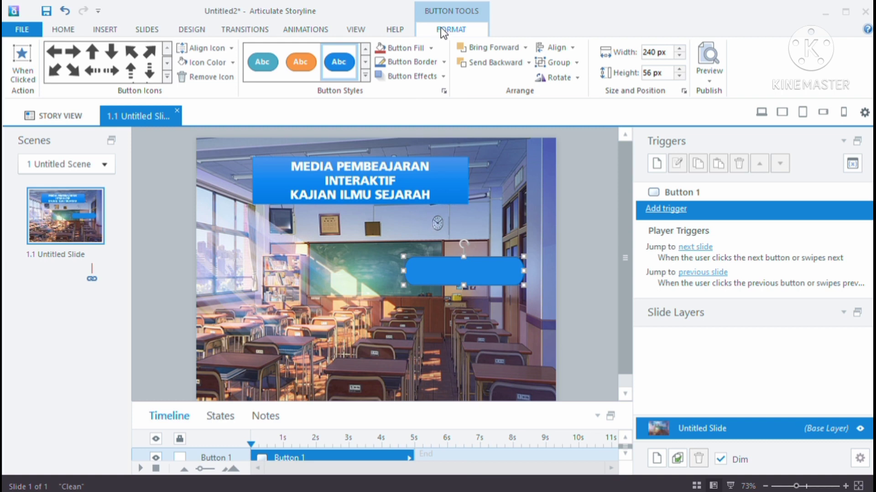
{"action": "left_click", "coordinate": [365, 76]}
{"action": "left_click", "coordinate": [566, 327]}
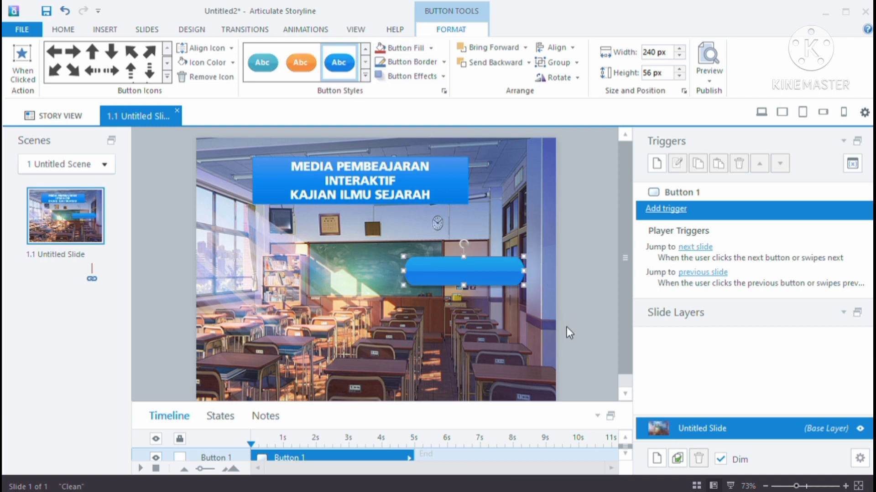
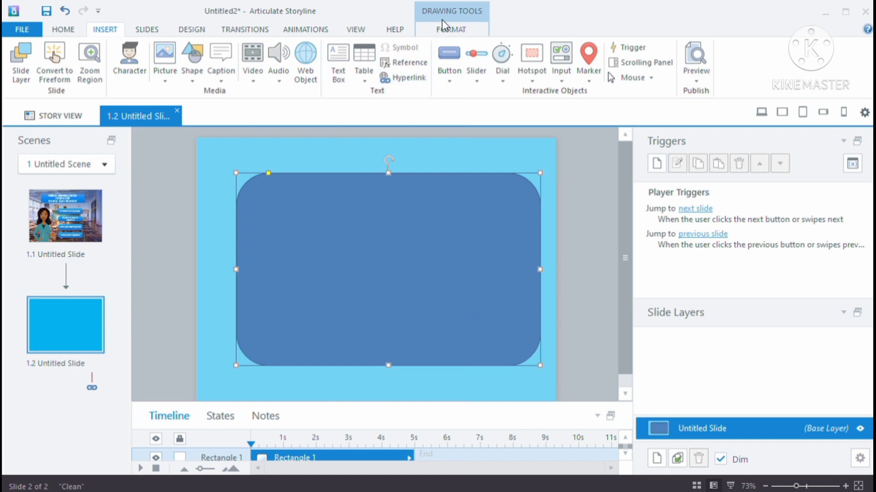
- Clear the fill of the large rounded rectangle on slide 1.2 and apply a white shape style to it
{"action": "left_click", "coordinate": [448, 29]}
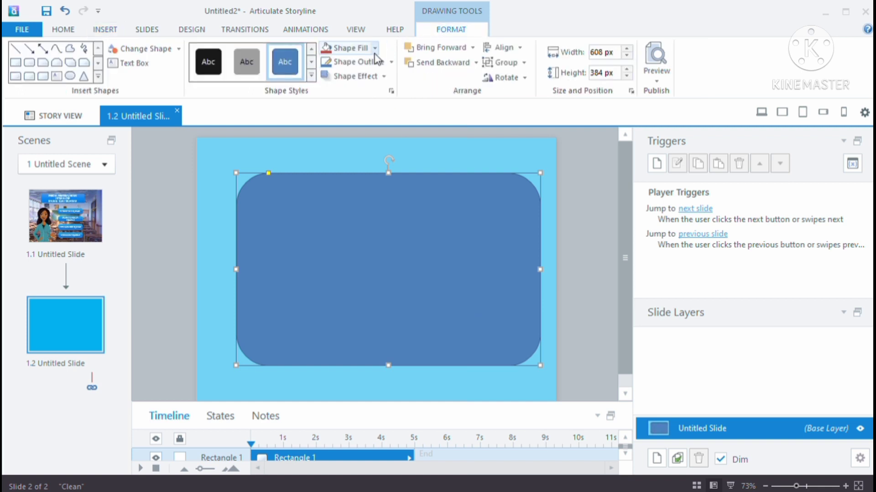
{"action": "left_click", "coordinate": [326, 157]}
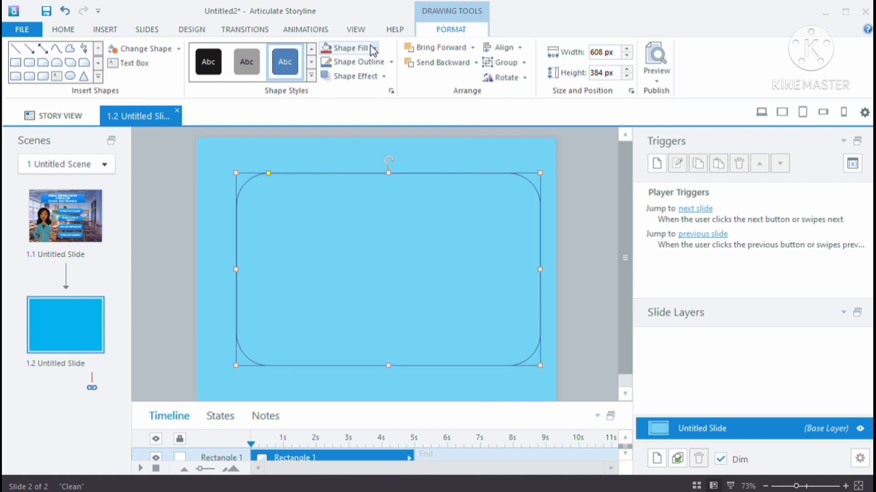
{"action": "left_click", "coordinate": [311, 74]}
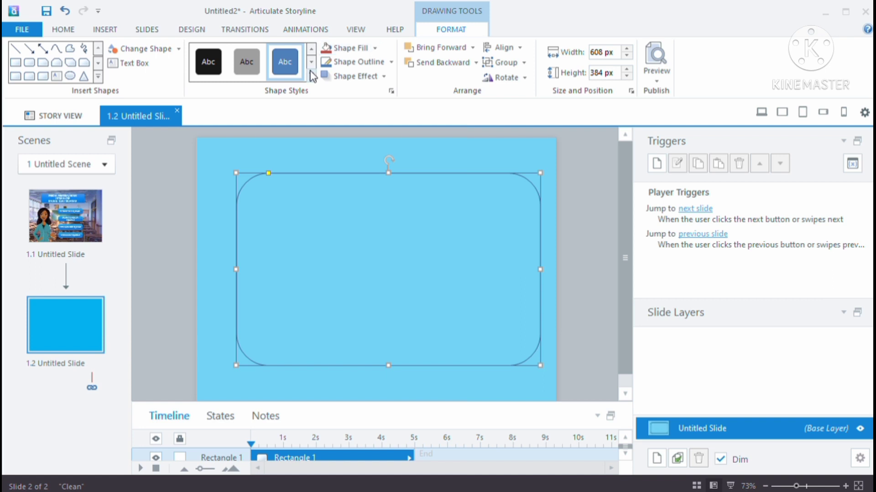
{"action": "left_click", "coordinate": [252, 59]}
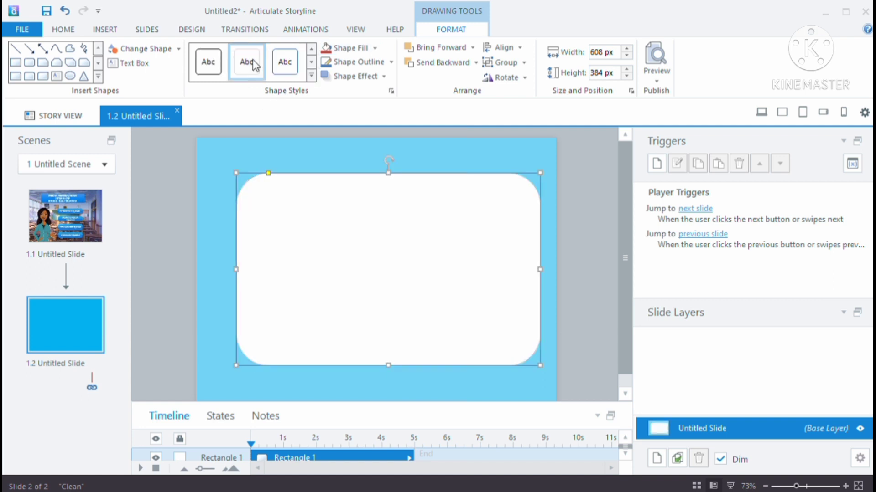
- Reduce the corner rounding of the white rectangle on slide 1.2 and move it slightly down and to the left
{"action": "left_click", "coordinate": [327, 145]}
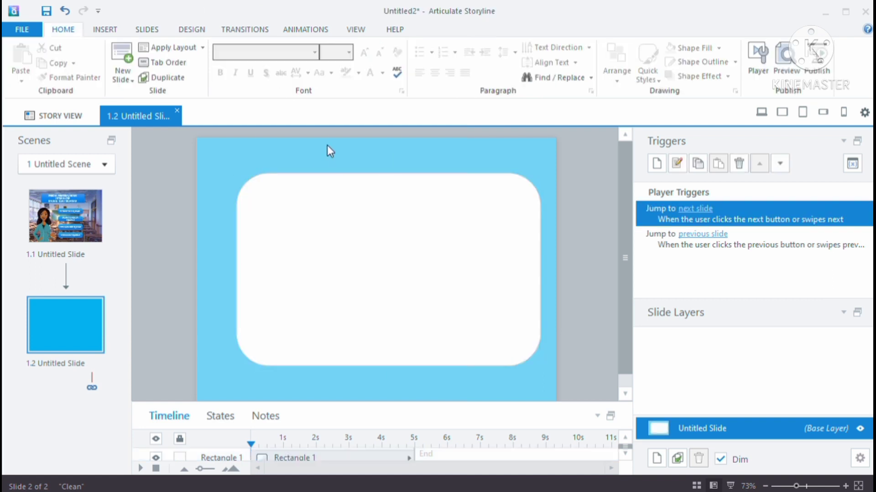
{"action": "left_click", "coordinate": [296, 223]}
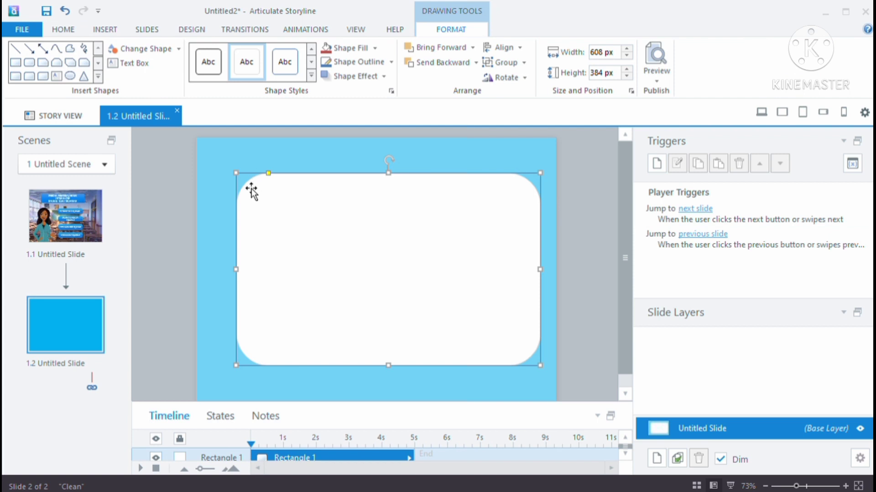
{"action": "left_click_drag", "start_coordinate": [269, 173], "coordinate": [248, 173]}
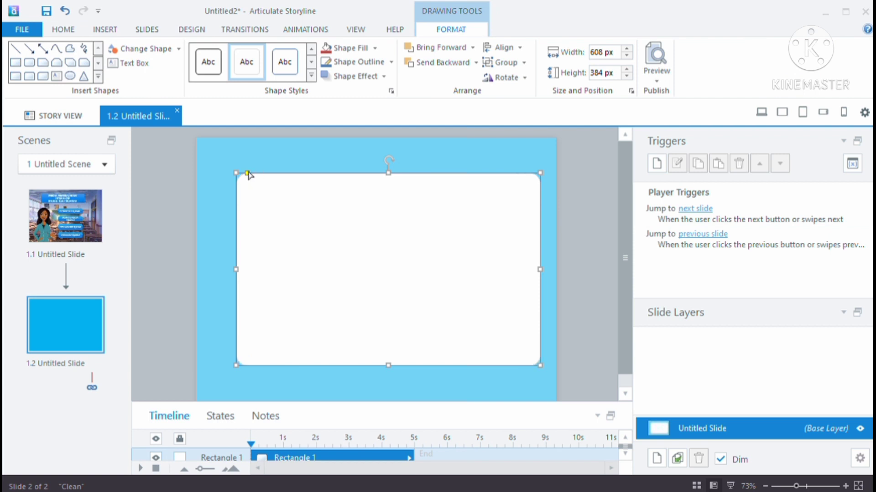
{"action": "left_click", "coordinate": [268, 149]}
{"action": "left_click_drag", "start_coordinate": [305, 223], "coordinate": [302, 236]}
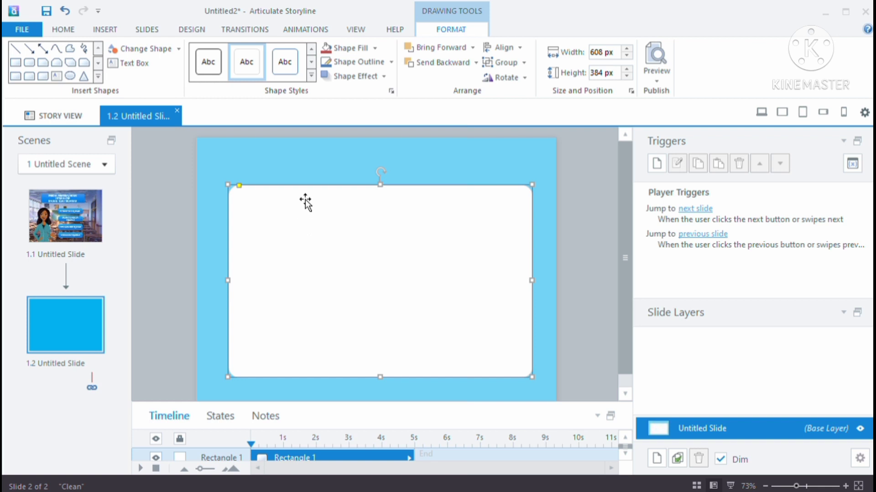
{"action": "left_click", "coordinate": [324, 154]}
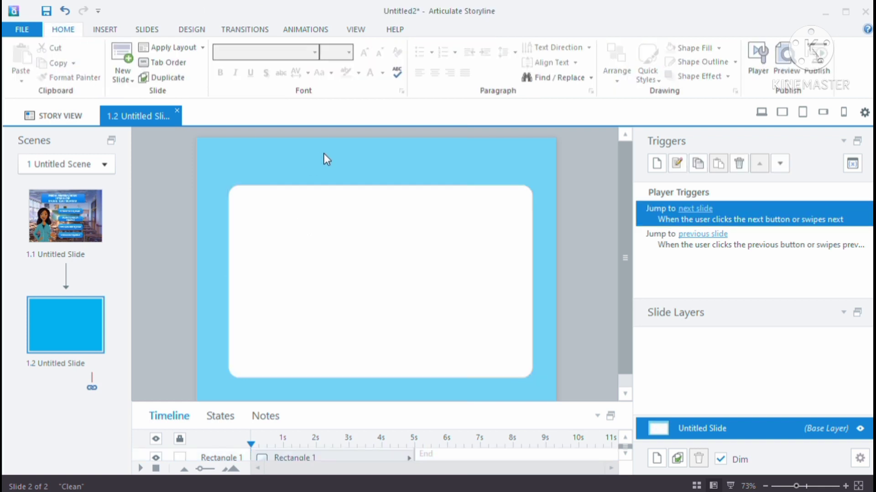
- Make the white rectangle's fill partly transparent so the blue slide background shows through, and deselect it
{"action": "left_click", "coordinate": [310, 254]}
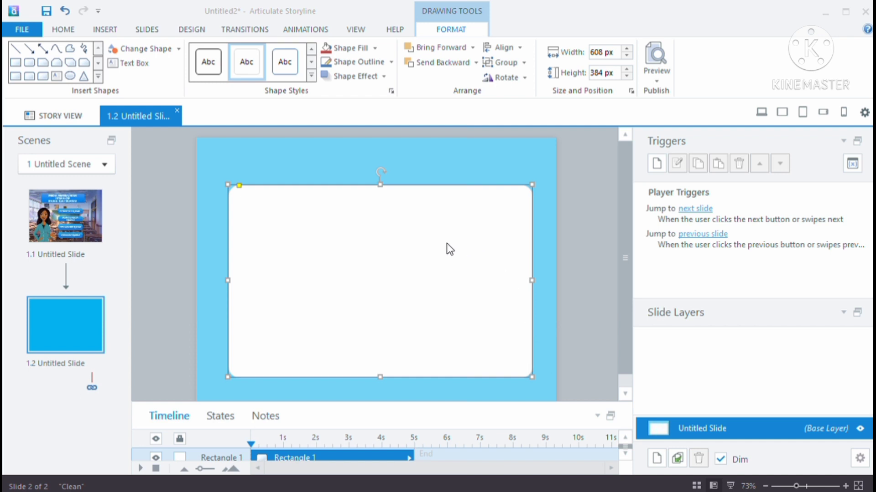
{"action": "left_click_drag", "start_coordinate": [437, 240], "coordinate": [476, 236]}
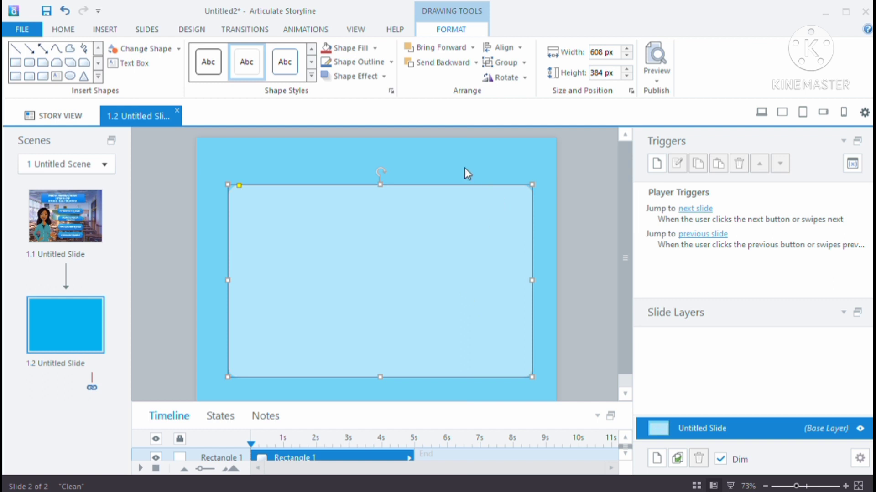
{"action": "left_click", "coordinate": [453, 148]}
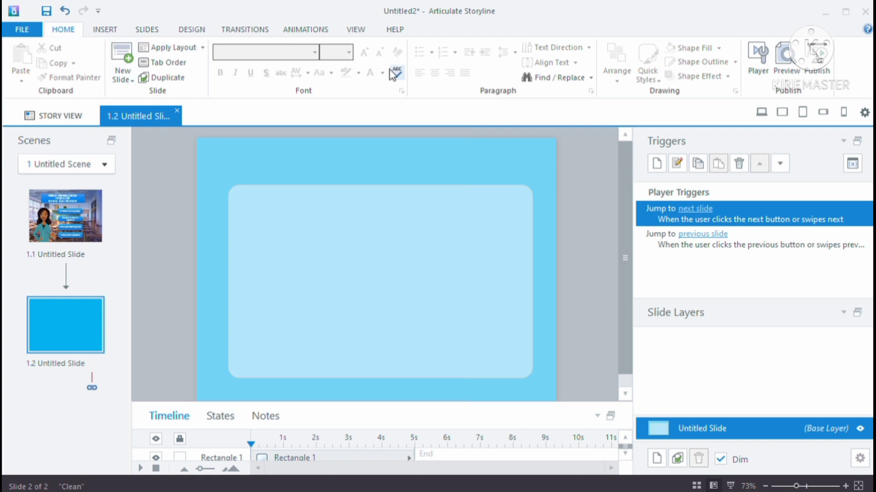
- Insert a home-icon marker near the slide's upper-left corner and make its label shorter and wider
{"action": "left_click", "coordinate": [112, 32]}
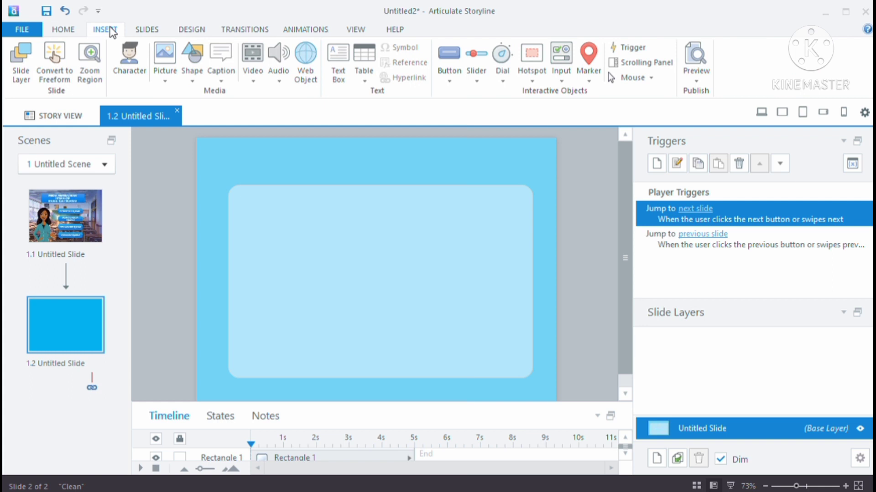
{"action": "left_click", "coordinate": [592, 66]}
{"action": "left_click", "coordinate": [222, 173]}
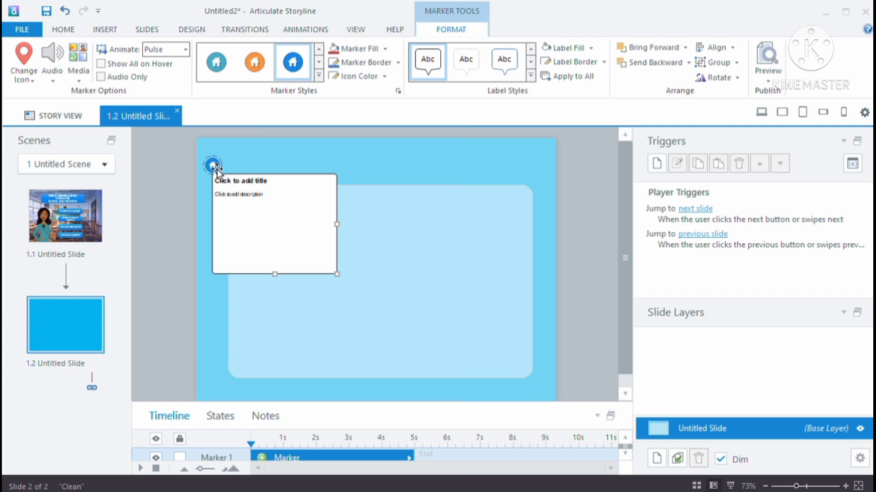
{"action": "left_click_drag", "start_coordinate": [275, 274], "coordinate": [277, 214]}
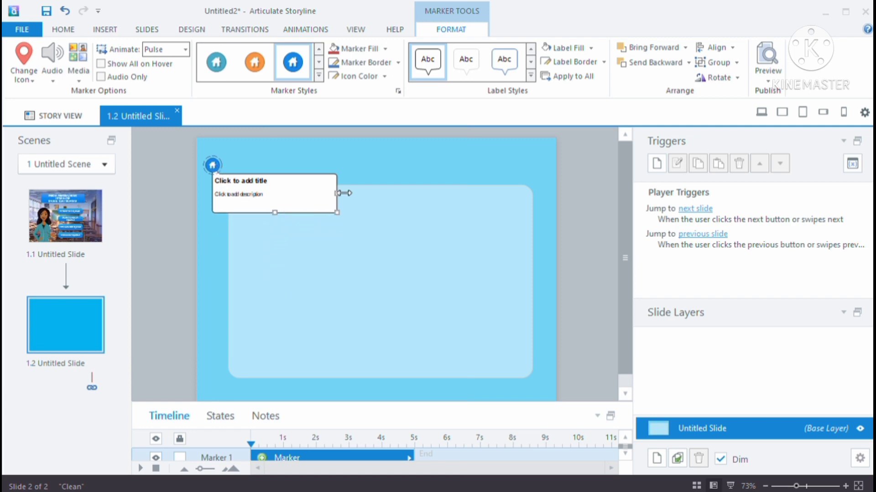
{"action": "left_click_drag", "start_coordinate": [343, 193], "coordinate": [369, 193]}
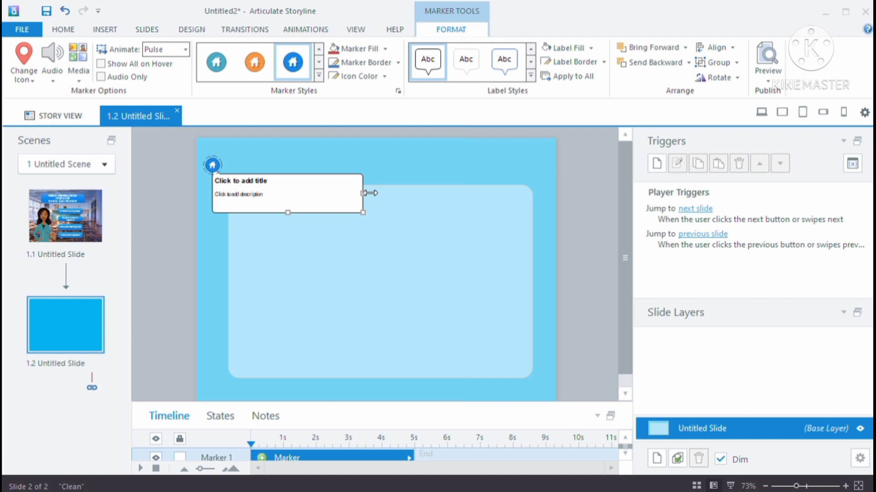
- Enter "Klik ini apabila inin menuju menu home" as the marker's description, widen the label slightly, and close it
{"action": "left_click", "coordinate": [291, 202]}
{"action": "type", "text": "klik"}
{"action": "key", "text": "BackSpace"}
{"action": "key", "text": "BackSpace"}
{"action": "key", "text": "BackSpace"}
{"action": "key", "text": "BackSpace"}
{"action": "type", "text": "kL"}
{"action": "key", "text": "BackSpace"}
{"action": "type", "text": "lik ini apabila "}
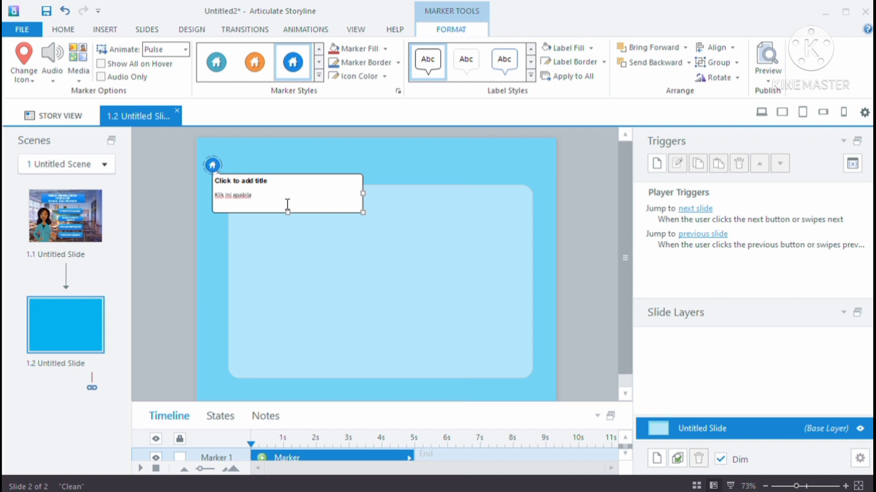
{"action": "type", "text": "inin menuju menu home"}
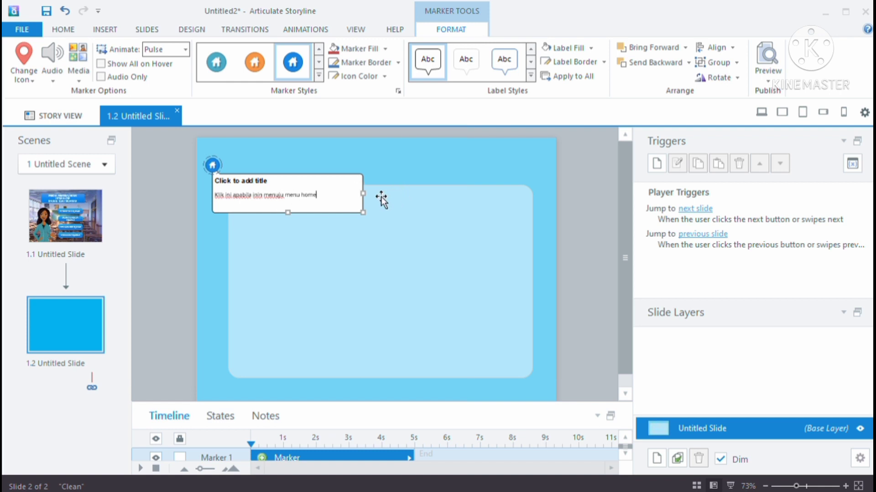
{"action": "left_click_drag", "start_coordinate": [364, 193], "coordinate": [373, 193]}
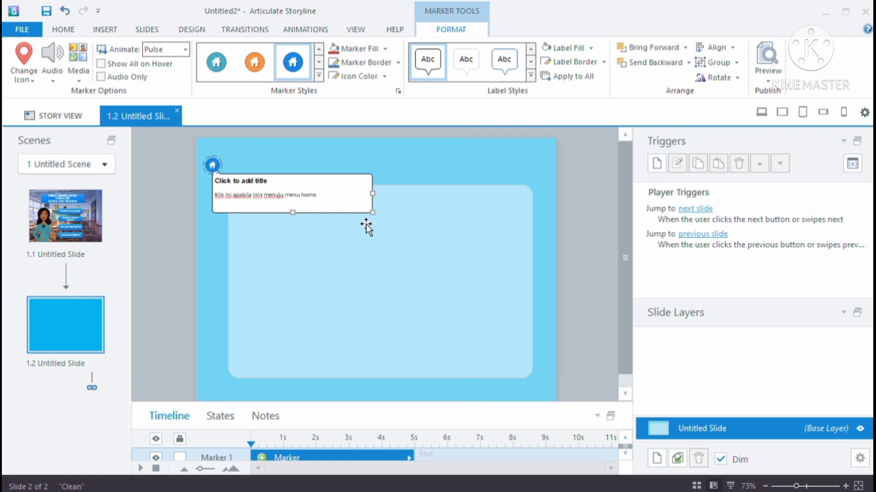
{"action": "left_click", "coordinate": [354, 242]}
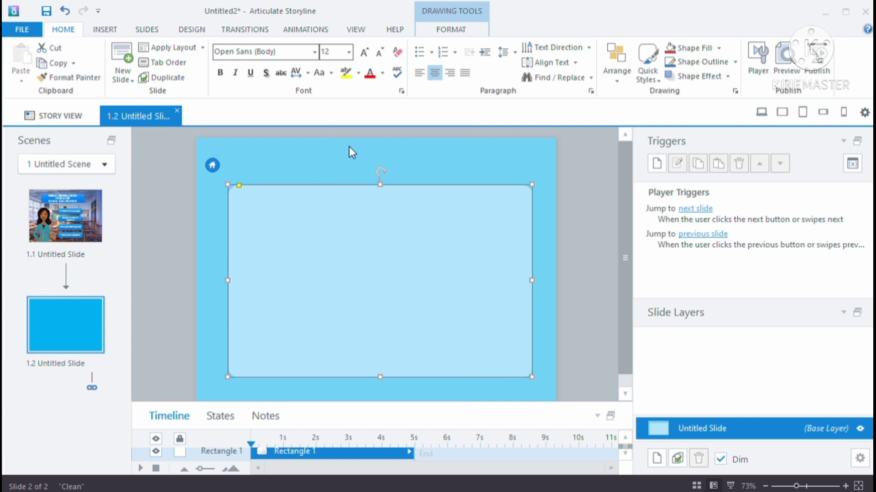
- Draw a Round Diagonal Corner shape about 136 × 32 px above the panel and give it a white fill
{"action": "left_click", "coordinate": [104, 30]}
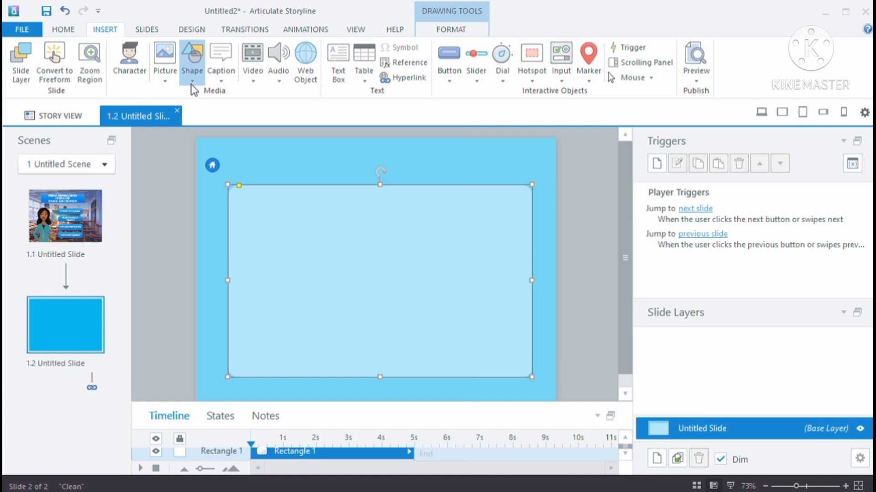
{"action": "left_click", "coordinate": [295, 128]}
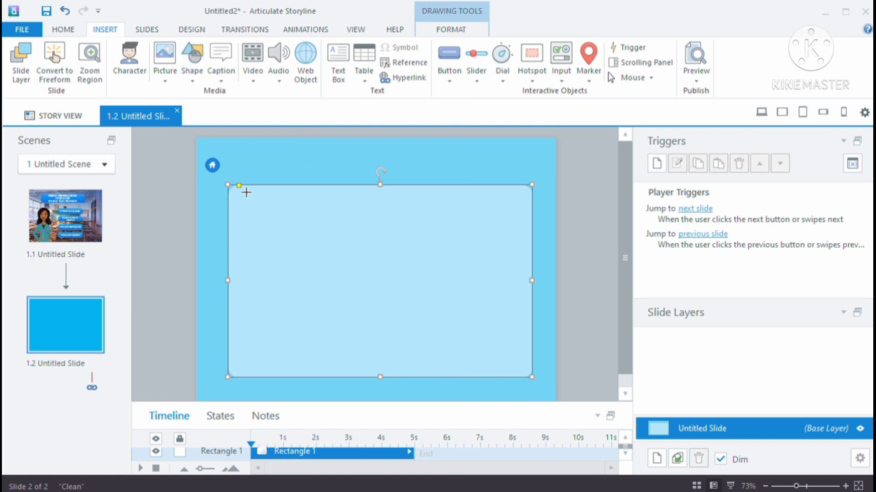
{"action": "mouse_move", "coordinate": [258, 175]}
{"action": "left_mouse_down"}
{"action": "mouse_move", "coordinate": [320, 178]}
{"action": "mouse_move", "coordinate": [322, 188]}
{"action": "left_mouse_up"}
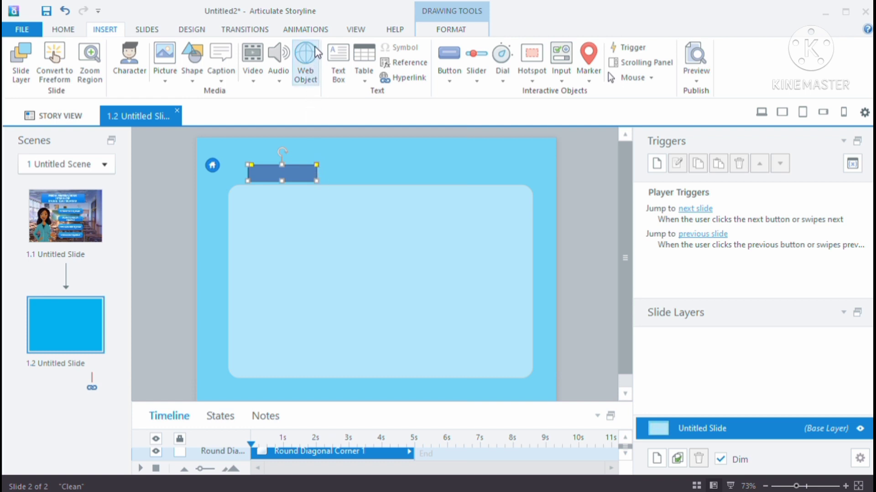
{"action": "left_click", "coordinate": [451, 30]}
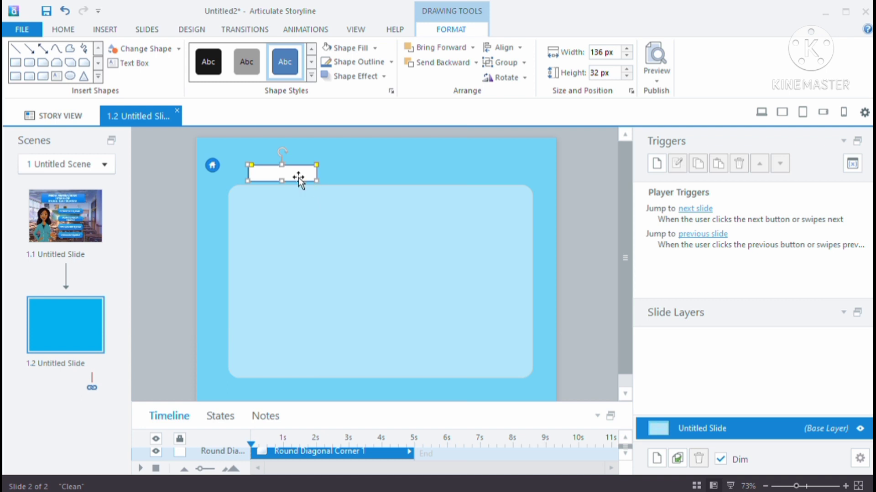
- Copy the white tab shape three times along the panel's upper edge to make a row of four
{"action": "left_click_drag", "start_coordinate": [316, 174], "coordinate": [375, 174]}
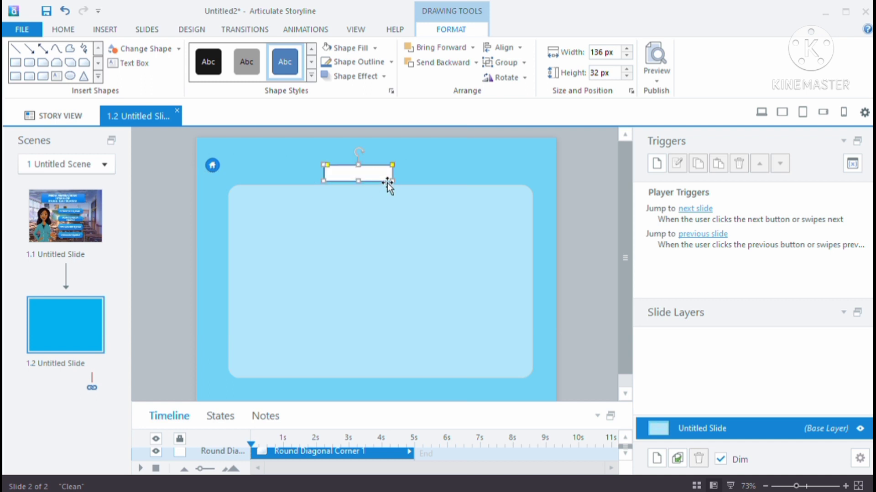
{"action": "left_click", "coordinate": [65, 11]}
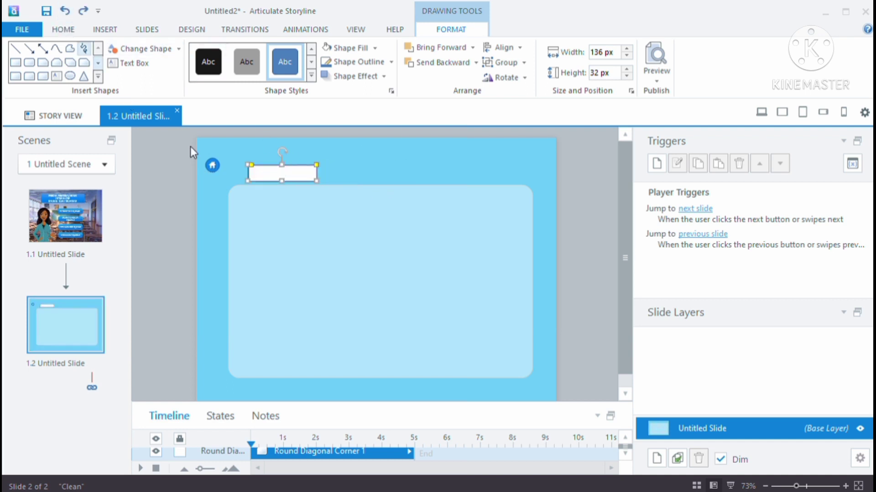
{"action": "left_click_drag", "start_coordinate": [278, 177], "coordinate": [503, 175]}
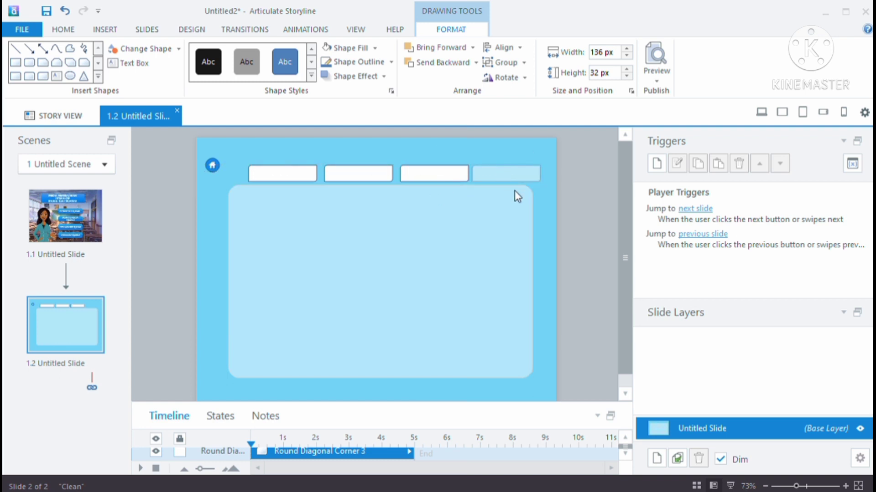
- Enlarge the translucent panel by extending its right edge slightly, its bottom edge to a 416 px height, and its left edge outward
{"action": "left_click", "coordinate": [474, 258]}
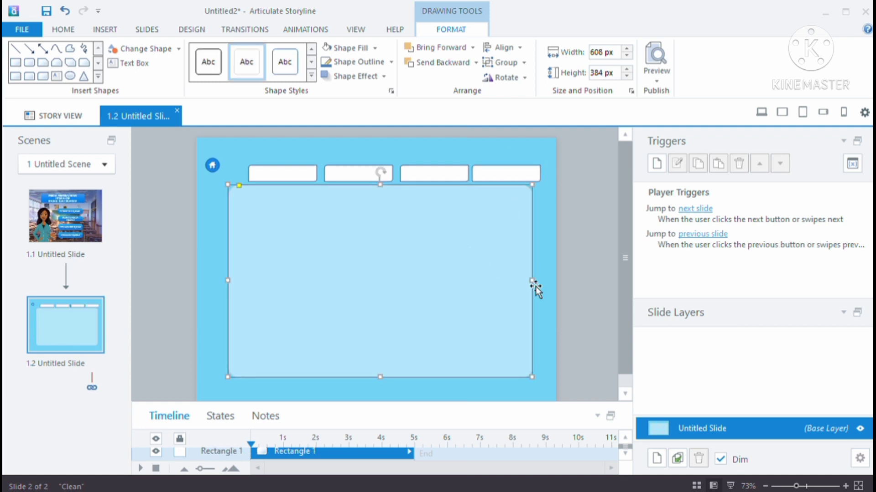
{"action": "mouse_move", "coordinate": [532, 281]}
{"action": "left_mouse_down"}
{"action": "mouse_move", "coordinate": [545, 290]}
{"action": "mouse_move", "coordinate": [537, 283]}
{"action": "left_mouse_up"}
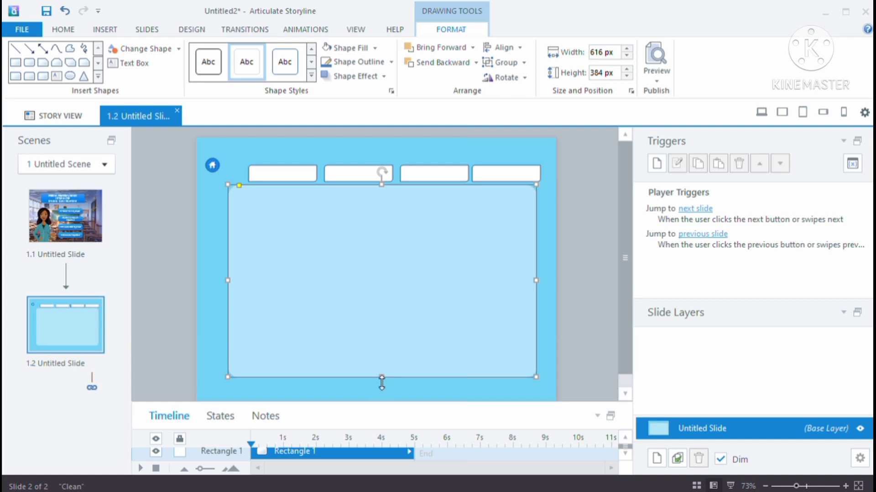
{"action": "left_click_drag", "start_coordinate": [379, 382], "coordinate": [393, 405]}
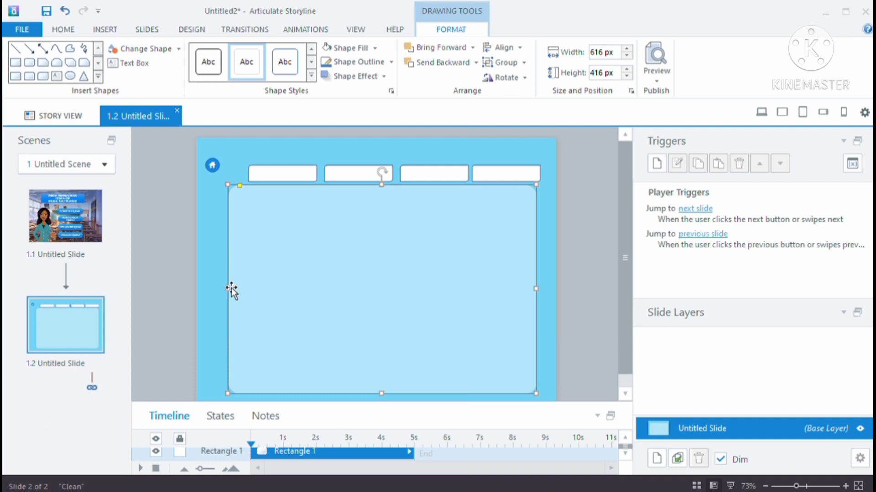
{"action": "left_click", "coordinate": [228, 288]}
{"action": "left_click_drag", "start_coordinate": [231, 291], "coordinate": [216, 306]}
- Shift the first tab left, round its corners more strongly, and space the other three tabs evenly along the panel
{"action": "left_click", "coordinate": [291, 179]}
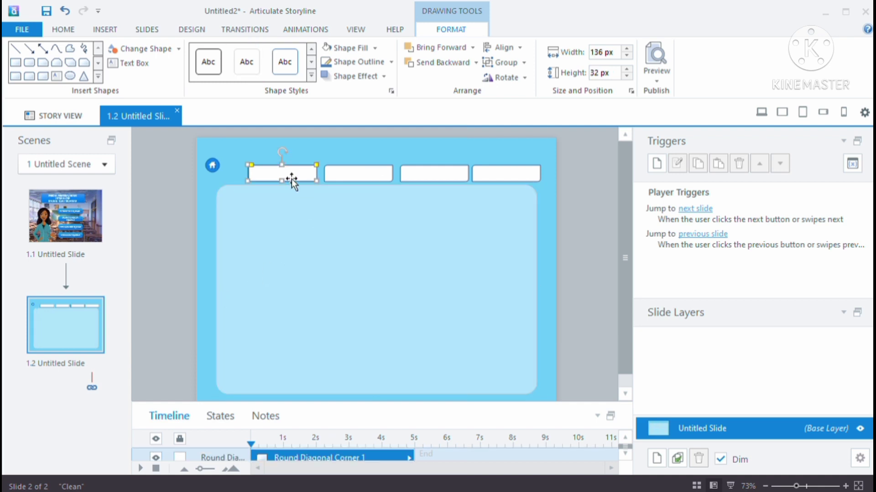
{"action": "mouse_move", "coordinate": [291, 179]}
{"action": "left_mouse_down"}
{"action": "mouse_move", "coordinate": [284, 178]}
{"action": "mouse_move", "coordinate": [335, 191]}
{"action": "mouse_move", "coordinate": [479, 203]}
{"action": "mouse_move", "coordinate": [546, 191]}
{"action": "left_mouse_up"}
{"action": "left_click", "coordinate": [239, 149]}
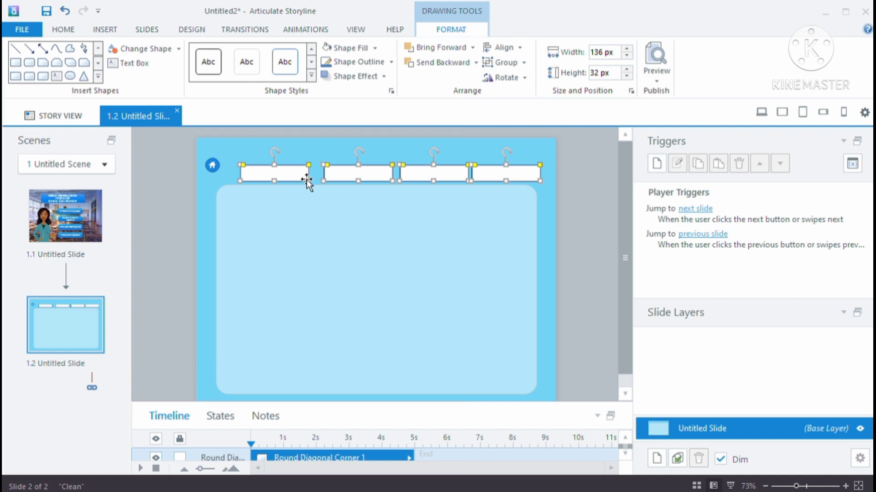
{"action": "left_click_drag", "start_coordinate": [307, 164], "coordinate": [348, 175]}
{"action": "left_click", "coordinate": [354, 184]}
{"action": "left_click_drag", "start_coordinate": [420, 176], "coordinate": [416, 174]}
{"action": "left_click_drag", "start_coordinate": [495, 176], "coordinate": [488, 174]}
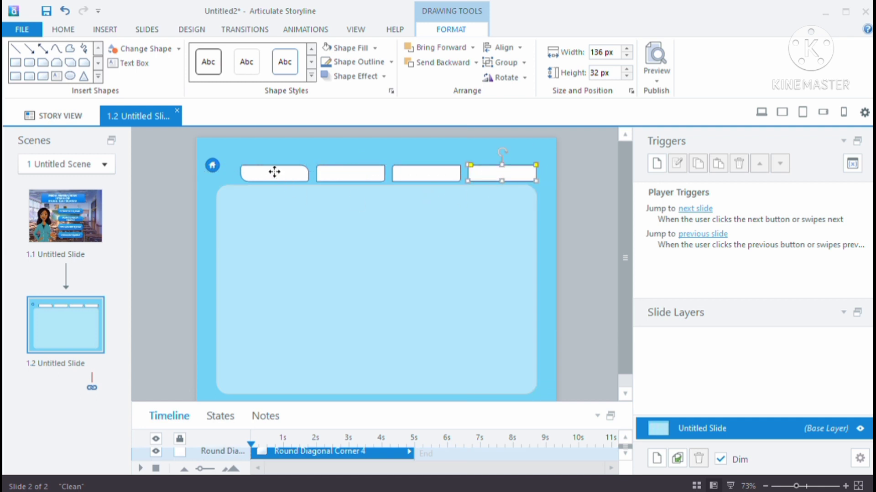
- Increase the first tab's height to 48 px and position it between the home marker and the second tab
{"action": "mouse_move", "coordinate": [275, 171]}
{"action": "left_mouse_down"}
{"action": "mouse_move", "coordinate": [267, 167]}
{"action": "mouse_move", "coordinate": [294, 178]}
{"action": "mouse_move", "coordinate": [272, 188]}
{"action": "left_mouse_up"}
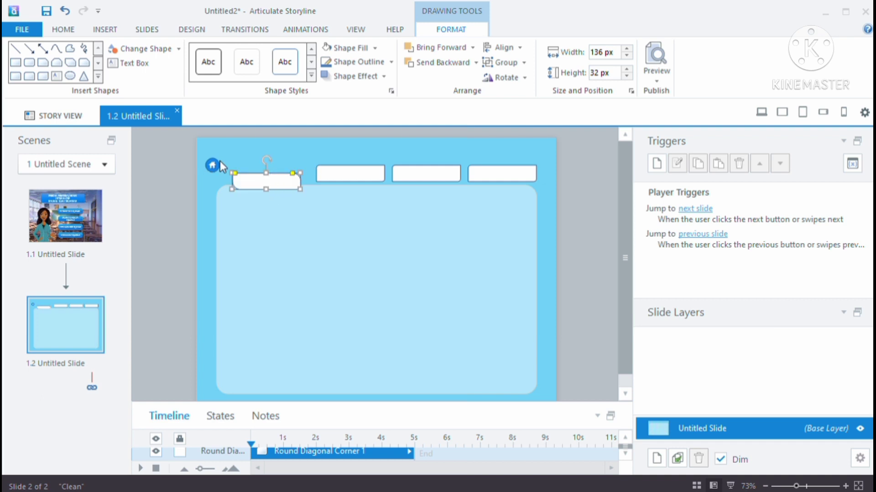
{"action": "left_click", "coordinate": [65, 10]}
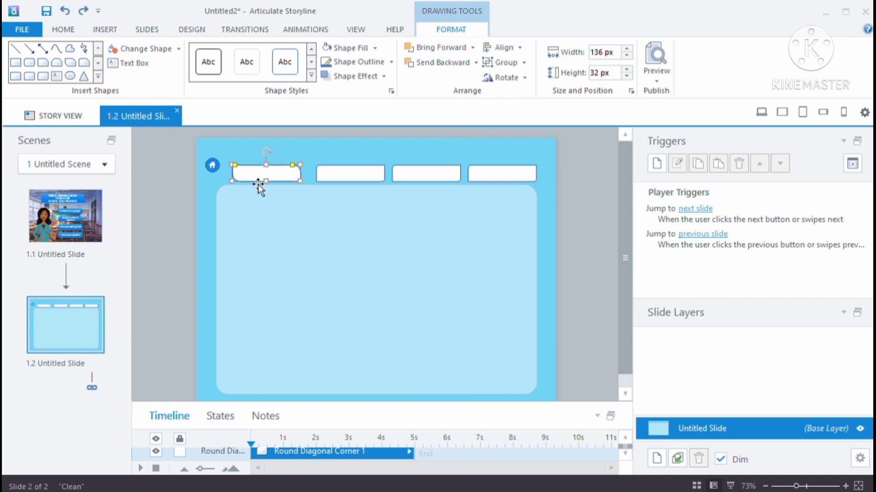
{"action": "mouse_move", "coordinate": [267, 179]}
{"action": "left_mouse_down"}
{"action": "mouse_move", "coordinate": [272, 188]}
{"action": "mouse_move", "coordinate": [279, 162]}
{"action": "mouse_move", "coordinate": [280, 174]}
{"action": "left_mouse_up"}
{"action": "left_click", "coordinate": [278, 207]}
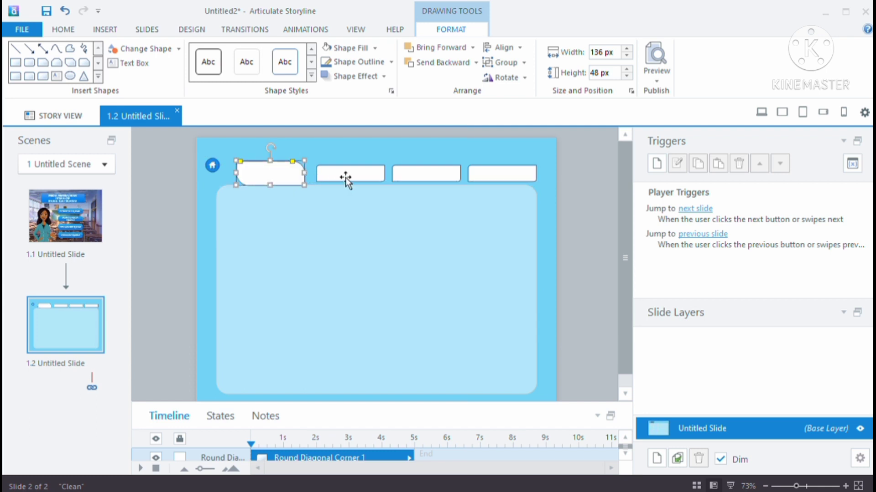
- Increase the second tab's height to 48 px and shift it slightly left to line up with the first tab
{"action": "left_click", "coordinate": [346, 180]}
{"action": "mouse_move", "coordinate": [351, 166]}
{"action": "left_mouse_down"}
{"action": "mouse_move", "coordinate": [358, 164]}
{"action": "mouse_move", "coordinate": [350, 160]}
{"action": "mouse_move", "coordinate": [354, 172]}
{"action": "left_mouse_up"}
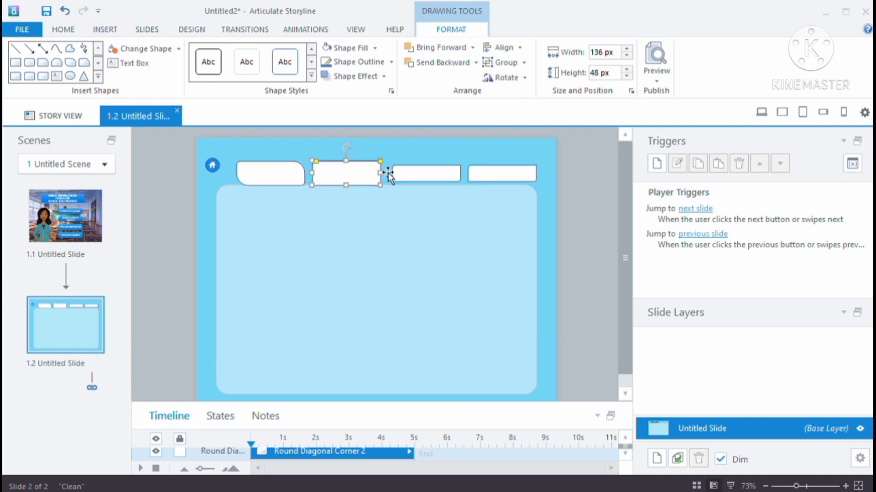
{"action": "left_click", "coordinate": [418, 175]}
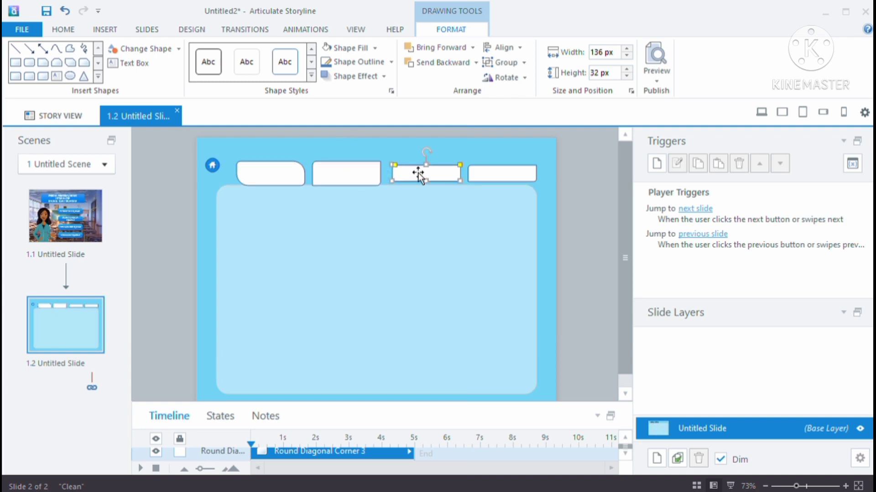
{"action": "left_click", "coordinate": [363, 178]}
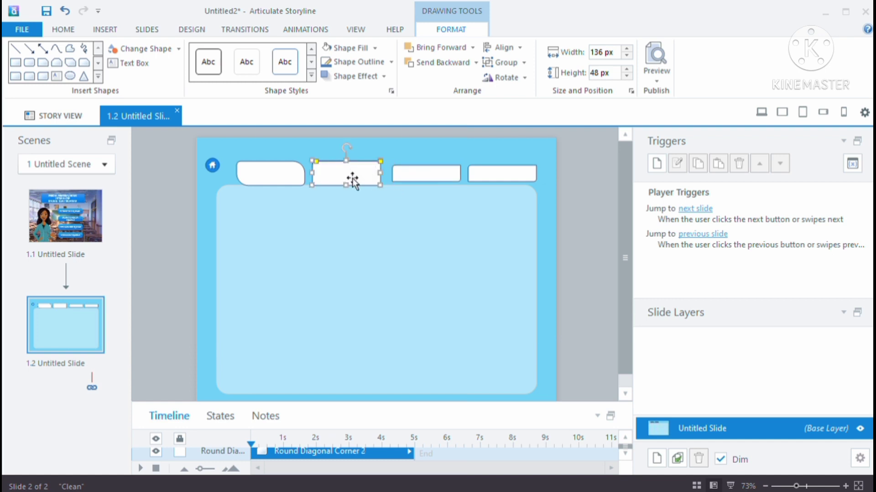
- Increase the third and fourth tabs' heights to 48 px and shift both slightly left in line with the first two tabs
{"action": "mouse_move", "coordinate": [415, 173]}
{"action": "left_mouse_down"}
{"action": "mouse_move", "coordinate": [427, 174]}
{"action": "mouse_move", "coordinate": [416, 181]}
{"action": "left_mouse_up"}
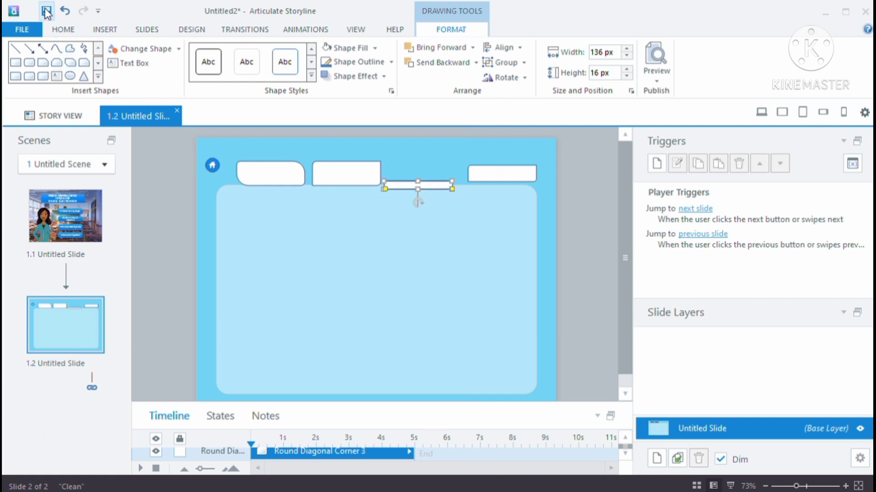
{"action": "left_click", "coordinate": [66, 15]}
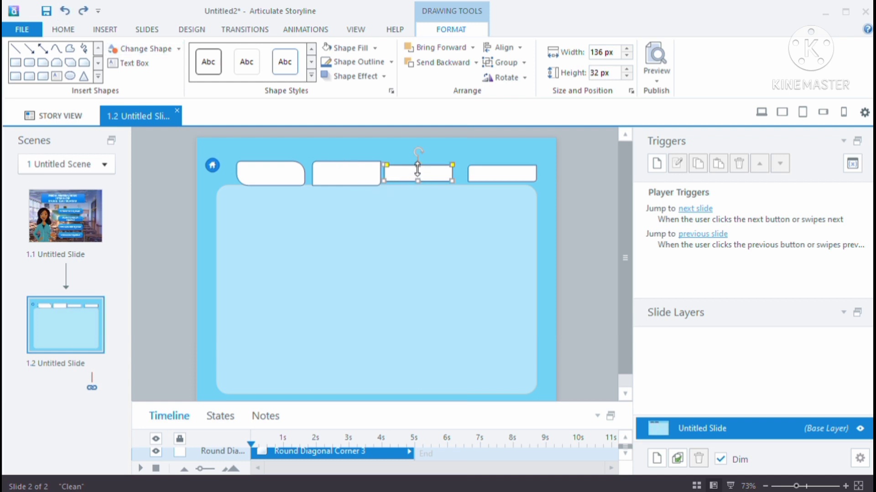
{"action": "left_click_drag", "start_coordinate": [417, 169], "coordinate": [417, 193]}
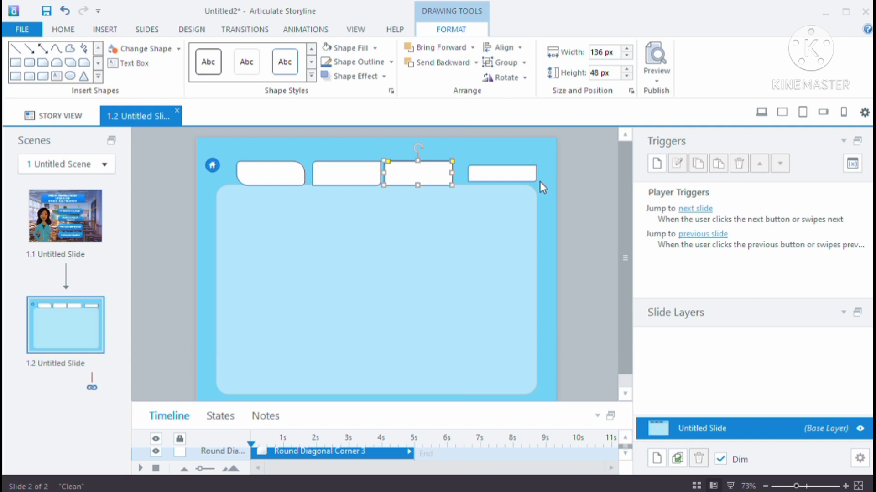
{"action": "left_click", "coordinate": [486, 175]}
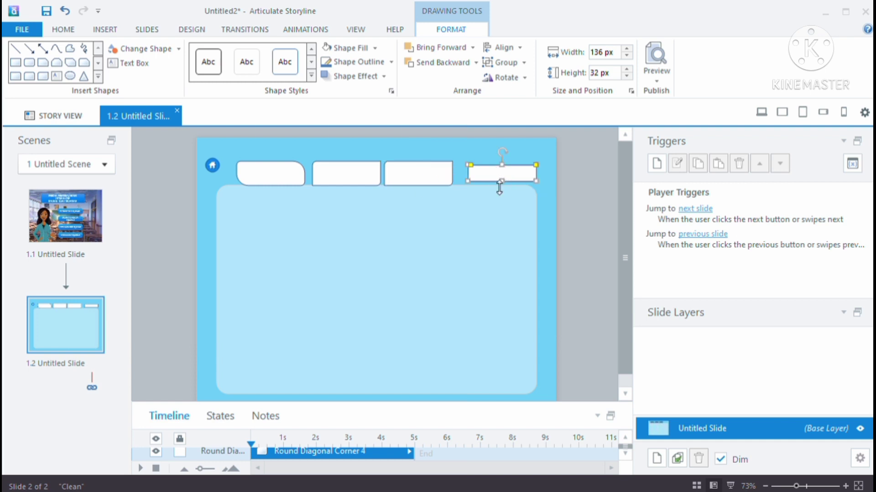
{"action": "mouse_move", "coordinate": [504, 172]}
{"action": "left_mouse_down"}
{"action": "mouse_move", "coordinate": [496, 157]}
{"action": "mouse_move", "coordinate": [502, 176]}
{"action": "left_mouse_up"}
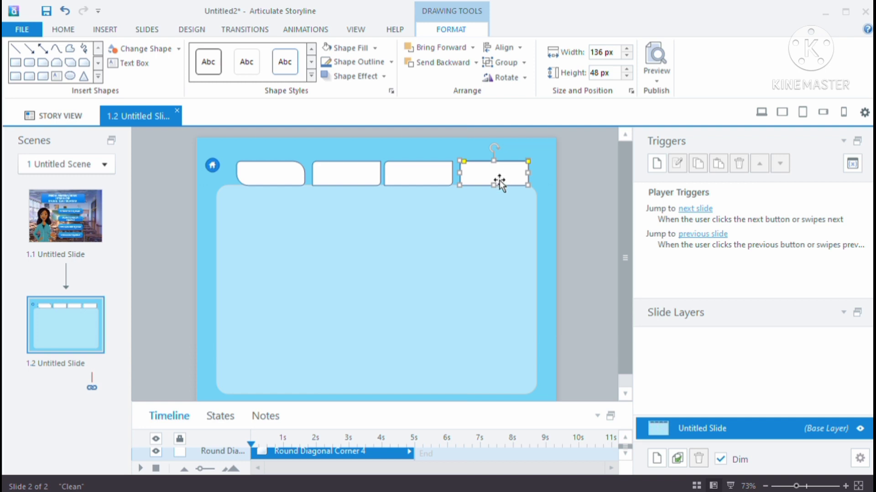
{"action": "left_click", "coordinate": [437, 260]}
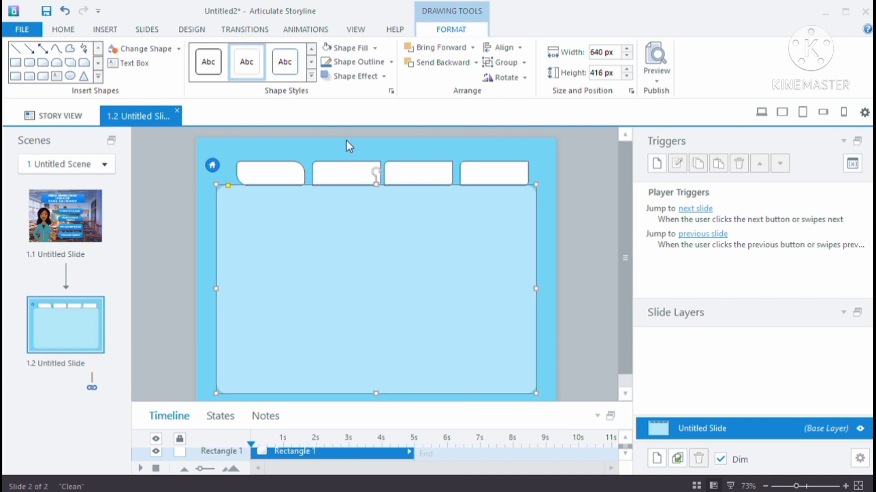
{"action": "left_click", "coordinate": [353, 172]}
{"action": "left_click_drag", "start_coordinate": [354, 172], "coordinate": [351, 170]}
{"action": "left_click_drag", "start_coordinate": [427, 177], "coordinate": [425, 173]}
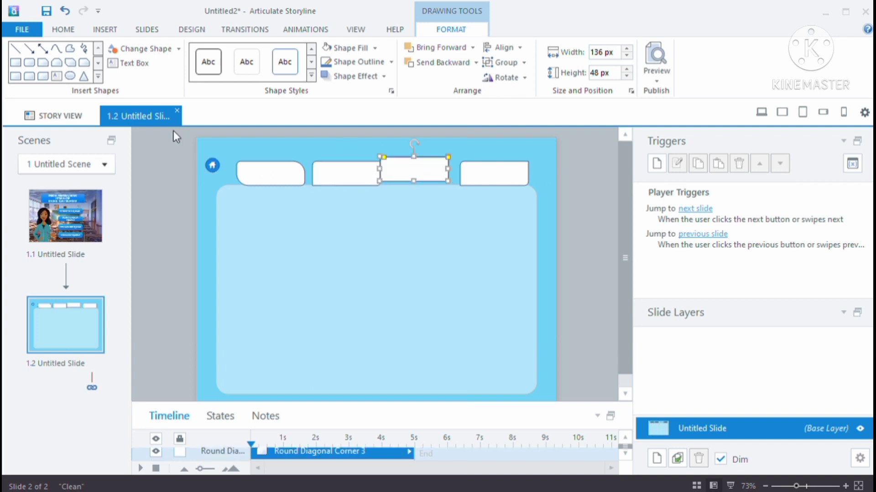
{"action": "left_click", "coordinate": [65, 10]}
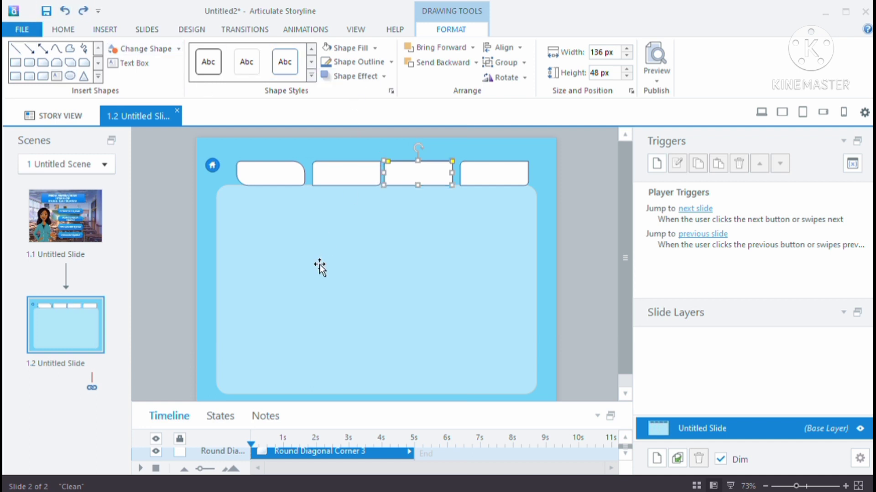
- Shift the second, third and fourth tabs left so all four tabs sit close together with equal small gaps
{"action": "left_click", "coordinate": [341, 172]}
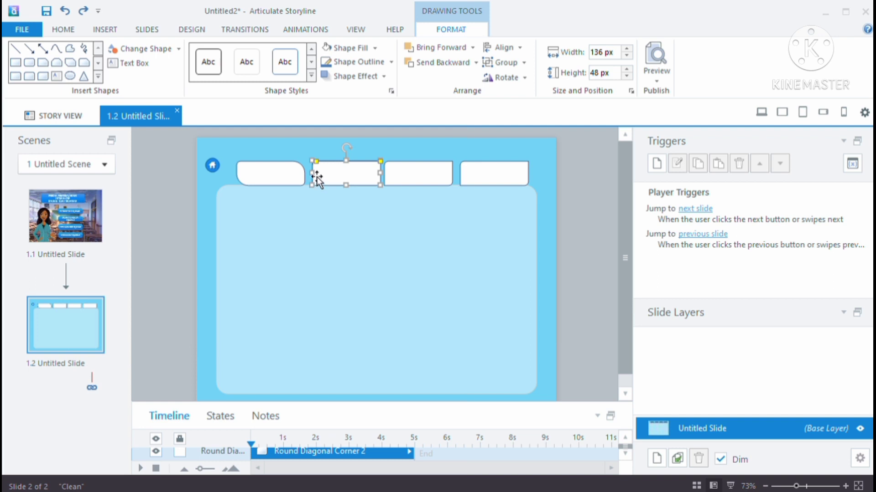
{"action": "left_click_drag", "start_coordinate": [346, 174], "coordinate": [345, 172]}
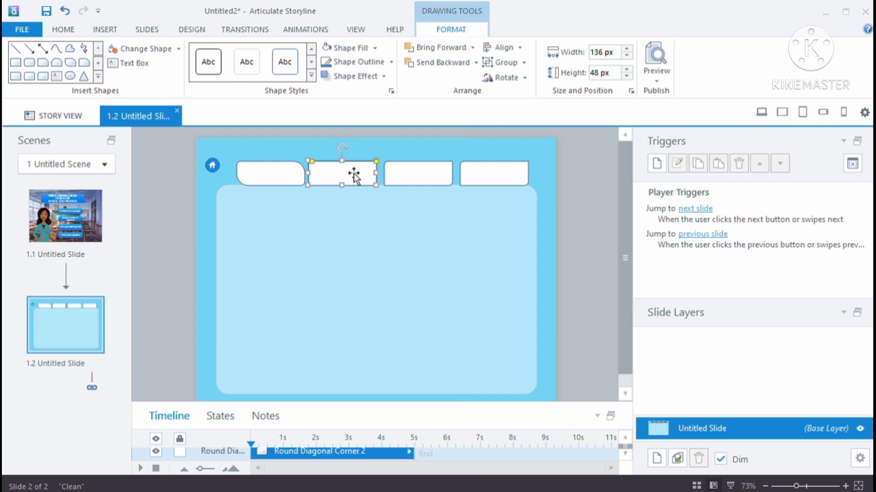
{"action": "left_click_drag", "start_coordinate": [417, 179], "coordinate": [411, 175]}
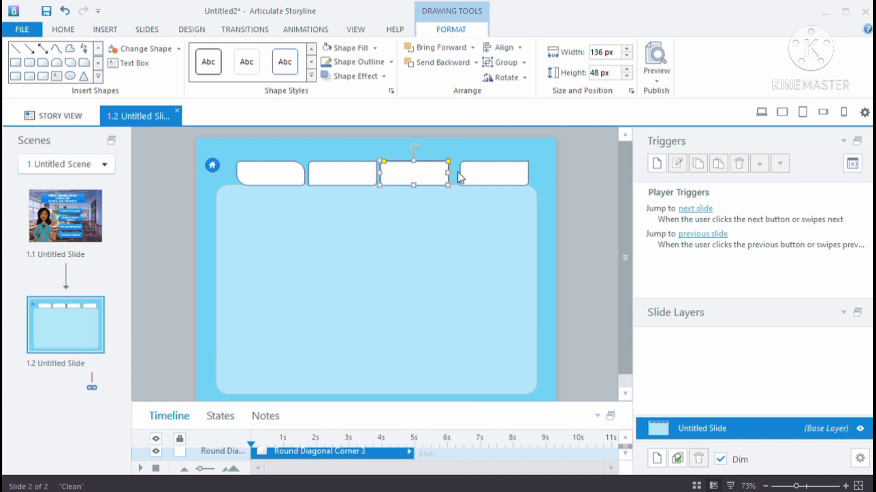
{"action": "mouse_move", "coordinate": [485, 176]}
{"action": "left_mouse_down"}
{"action": "mouse_move", "coordinate": [477, 172]}
{"action": "mouse_move", "coordinate": [478, 180]}
{"action": "left_mouse_up"}
{"action": "left_click", "coordinate": [469, 250]}
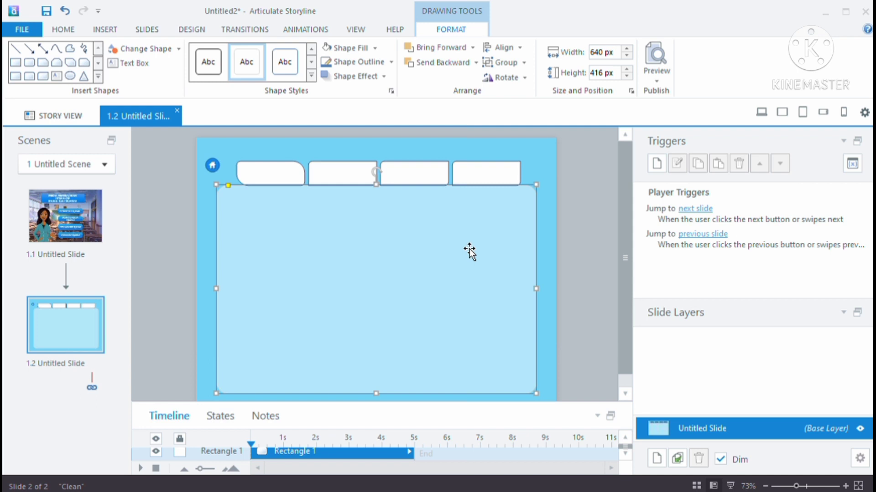
{"action": "left_click", "coordinate": [282, 176]}
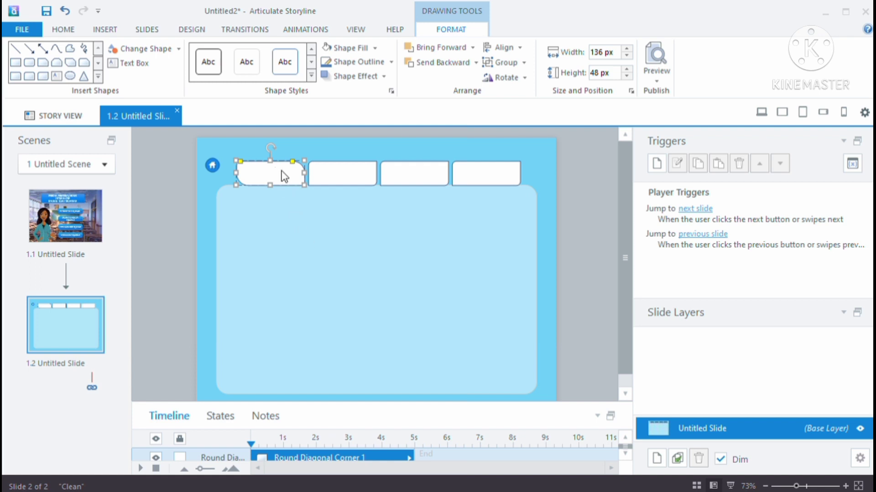
{"action": "left_click", "coordinate": [249, 219]}
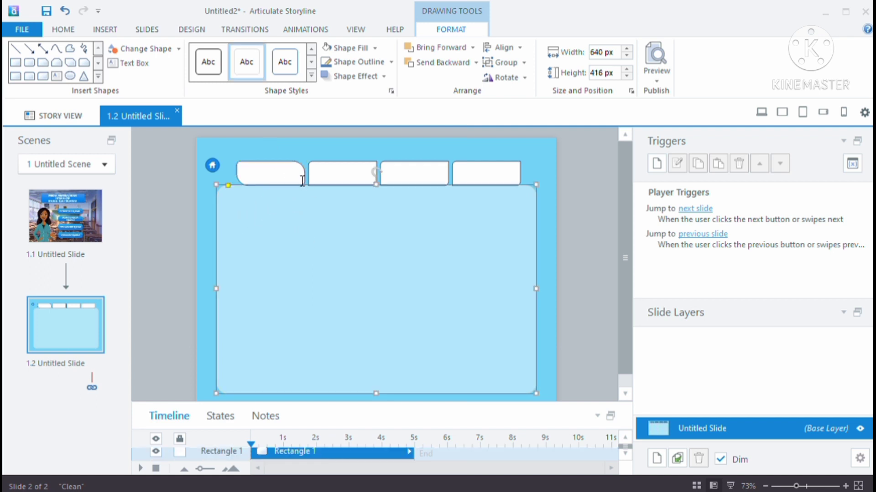
{"action": "left_click", "coordinate": [303, 181]}
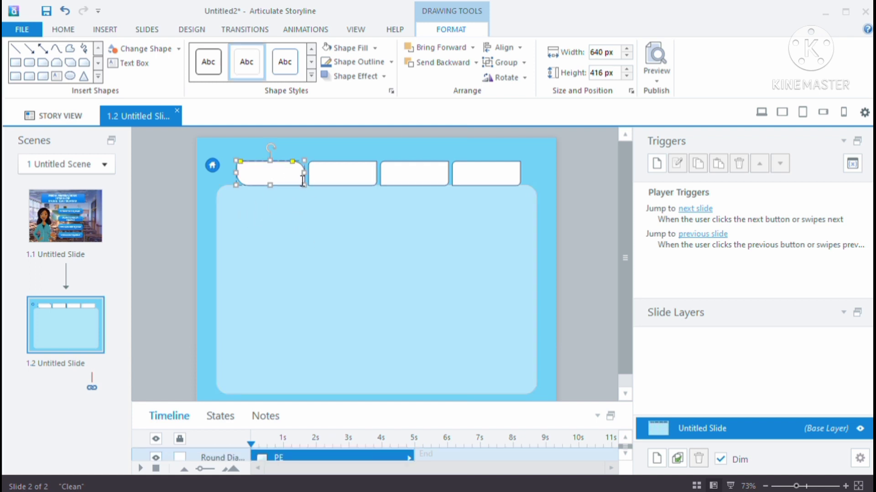
{"action": "left_click", "coordinate": [272, 136]}
{"action": "left_click", "coordinate": [247, 224]}
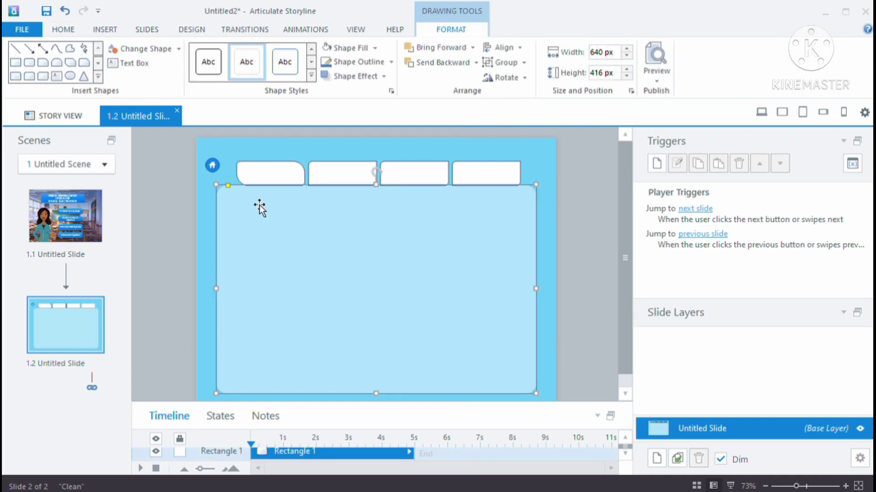
{"action": "left_click", "coordinate": [269, 178]}
{"action": "left_click", "coordinate": [297, 228]}
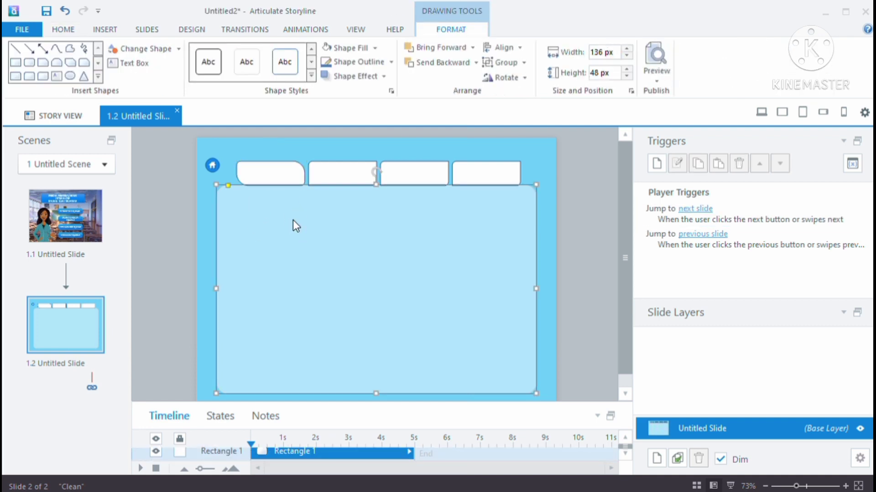
{"action": "left_click", "coordinate": [277, 173]}
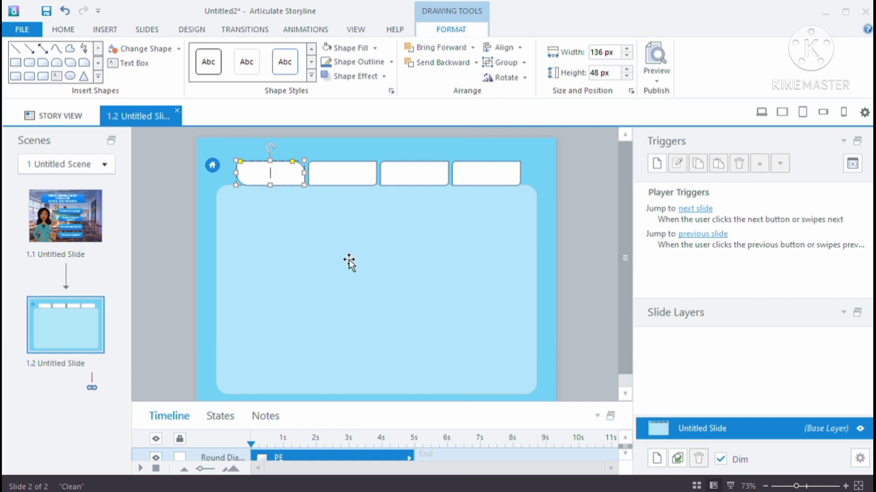
{"action": "type", "text": "T"}
{"action": "key", "text": "BackSpace"}
{"action": "type", "text": "E"}
{"action": "key", "text": "BackSpace"}
{"action": "type", "text": "EN"}
- Label the first tab "PENGERTIAN SEJARAH" in black text at font size 10
{"action": "left_click", "coordinate": [62, 28]}
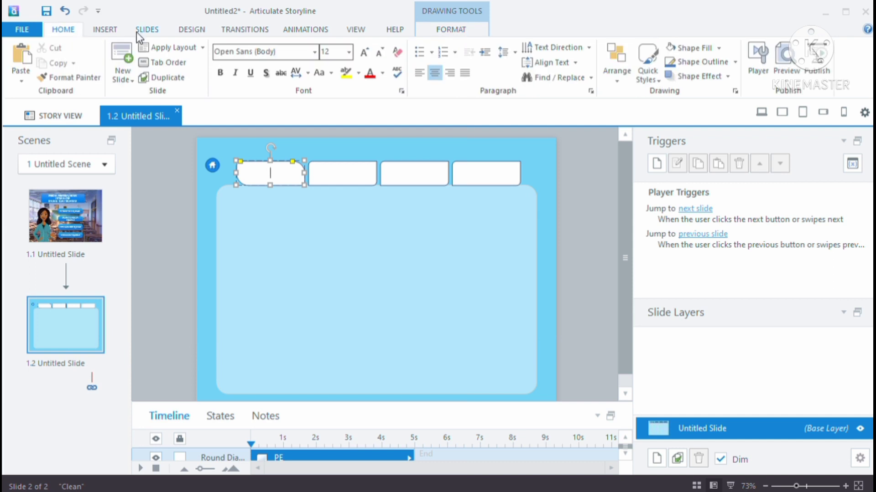
{"action": "left_click", "coordinate": [377, 94]}
{"action": "type", "text": "PENGERTIANN"}
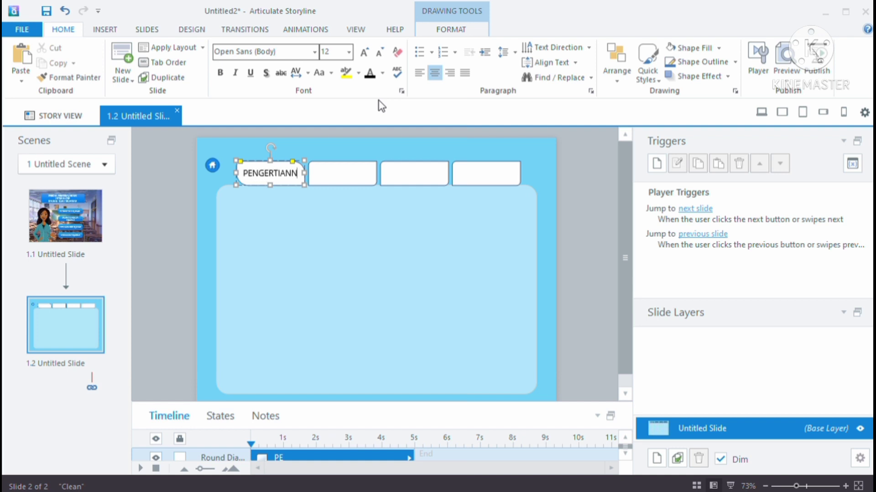
{"action": "key", "text": "BackSpace"}
{"action": "type", "text": "SEJARA"}
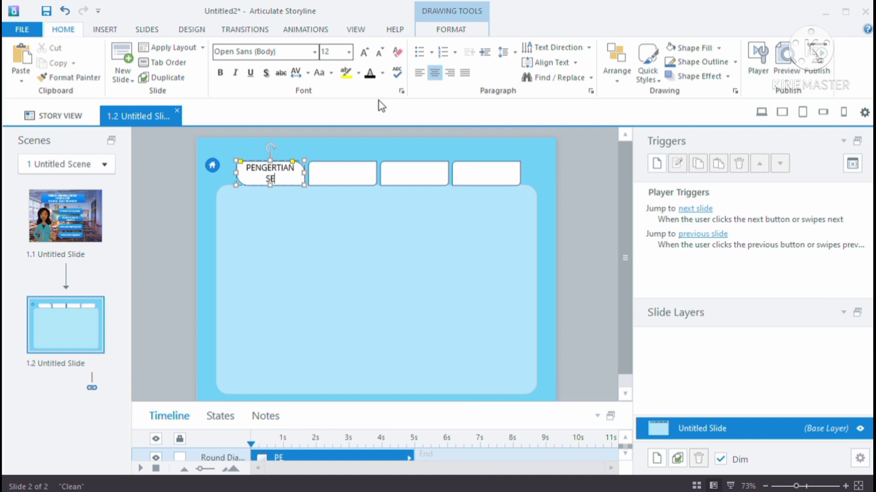
{"action": "type", "text": "H"}
{"action": "left_click_drag", "start_coordinate": [248, 168], "coordinate": [296, 183]}
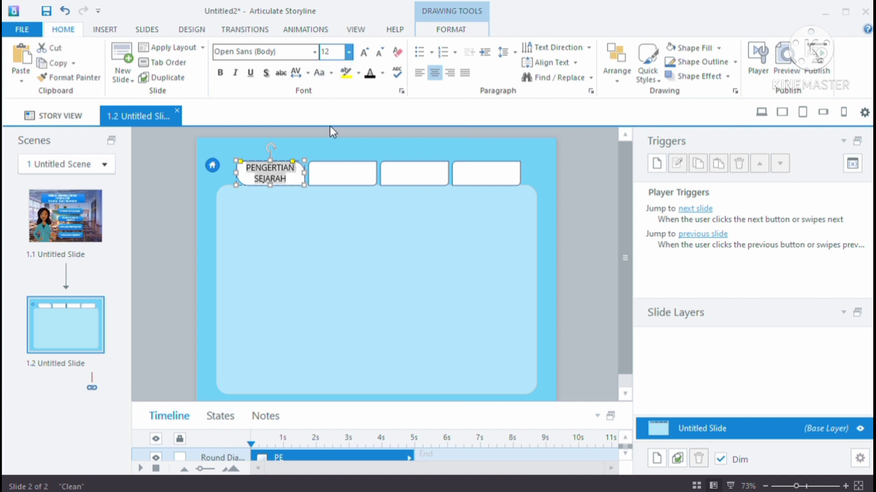
{"action": "left_click", "coordinate": [333, 92]}
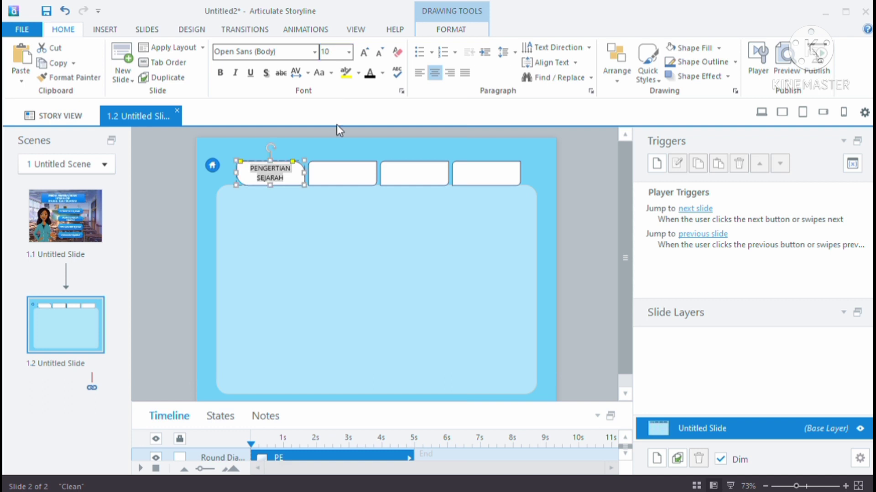
{"action": "left_click", "coordinate": [341, 222]}
- Enter "RUANG LINGKUP SEJARAH" in black text in the second tab
{"action": "left_click", "coordinate": [334, 173]}
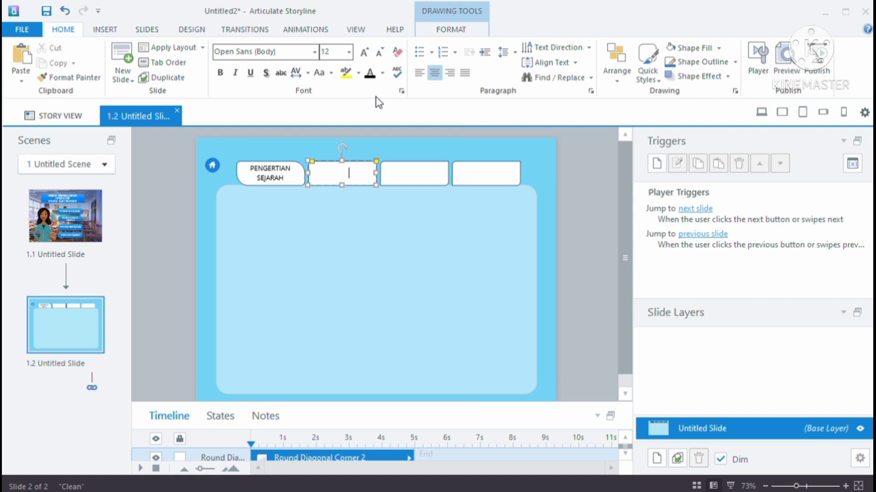
{"action": "left_click", "coordinate": [382, 74]}
{"action": "type", "text": "RUANG LINGKUP SEJARAH"}
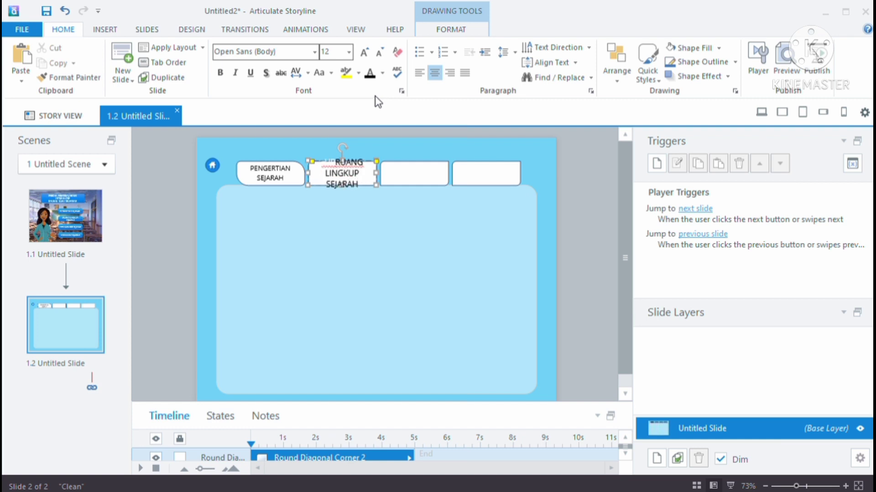
- Delete the stray white letters in front of RUANG and set the second tab's font size to 10
{"action": "left_click", "coordinate": [342, 169]}
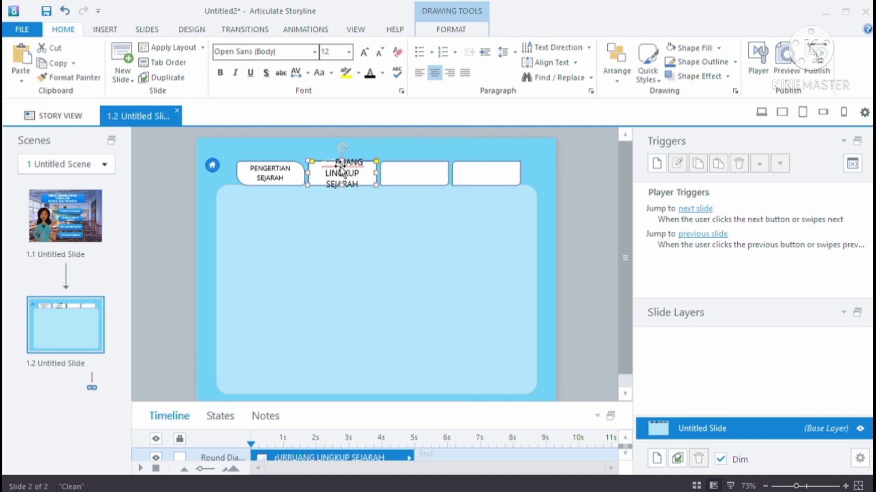
{"action": "left_click", "coordinate": [340, 168]}
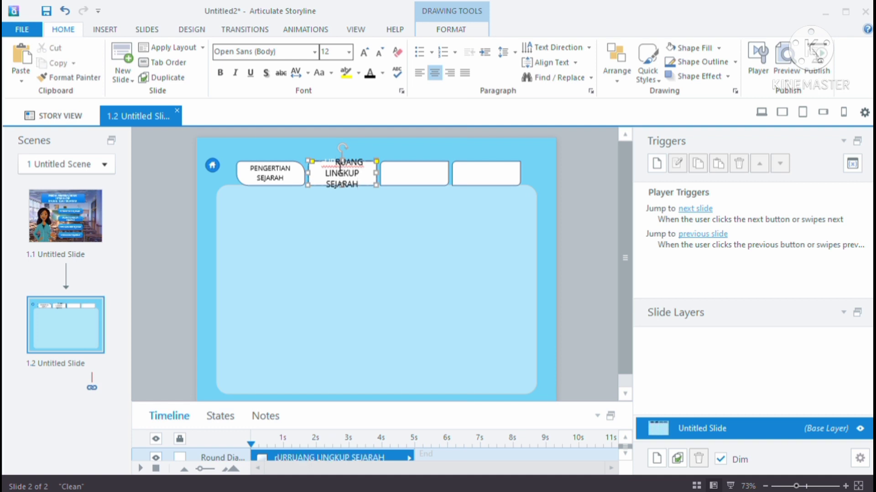
{"action": "key", "text": "BackSpace"}
{"action": "key", "text": "BackSpace"}
{"action": "key", "text": "BackSpace"}
{"action": "key", "text": "BackSpace"}
{"action": "left_click_drag", "start_coordinate": [332, 169], "coordinate": [374, 191]}
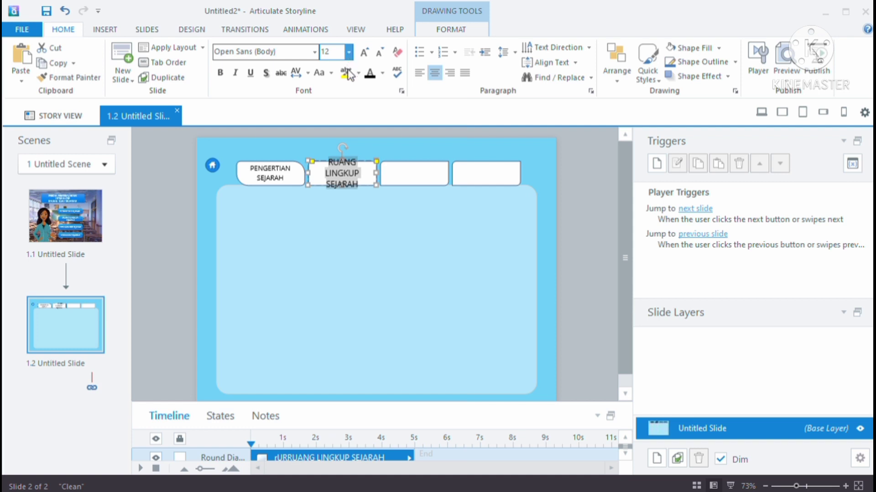
{"action": "type", "text": "10"}
{"action": "key", "text": "Return"}
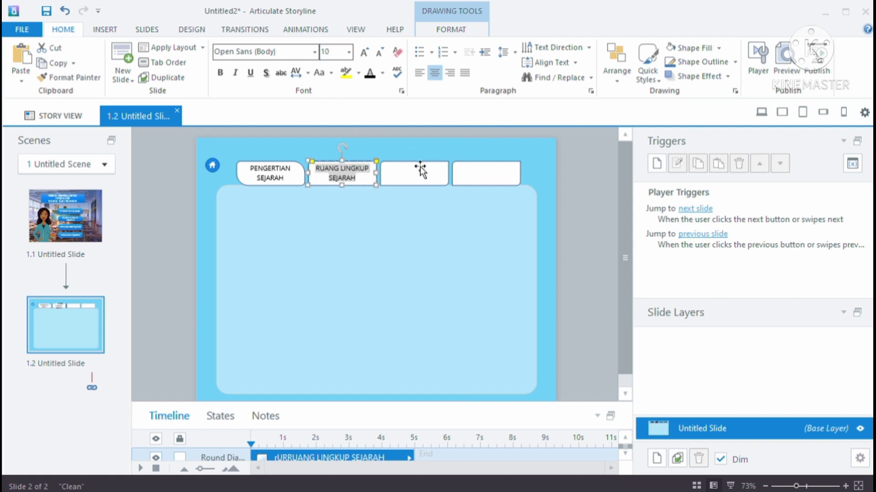
- Label the third tab "UNSUR-UNSUR SEJARAH" in black text at font size 10
{"action": "left_click", "coordinate": [417, 177]}
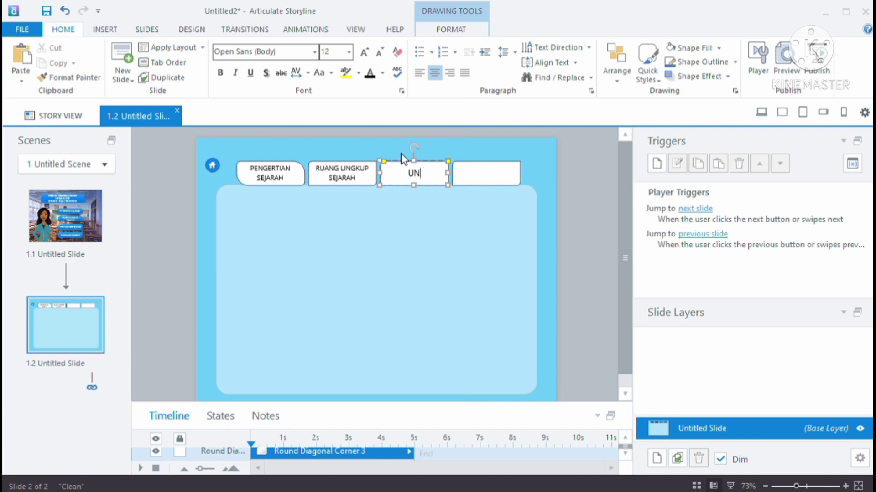
{"action": "type", "text": "UNSUR SEJARAH"}
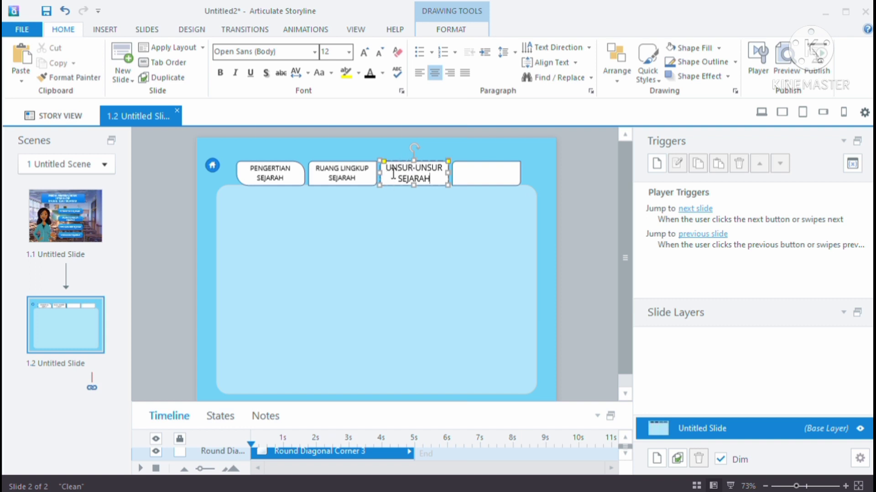
{"action": "left_click_drag", "start_coordinate": [386, 166], "coordinate": [436, 186]}
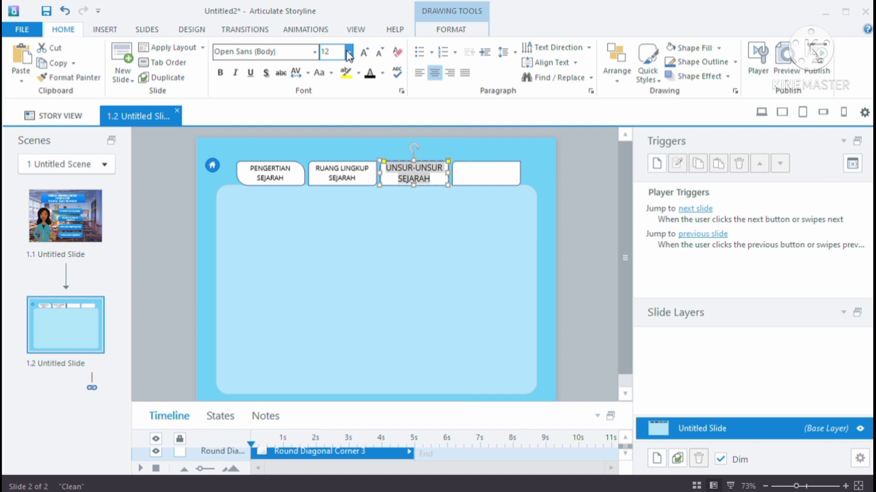
{"action": "left_click", "coordinate": [327, 90]}
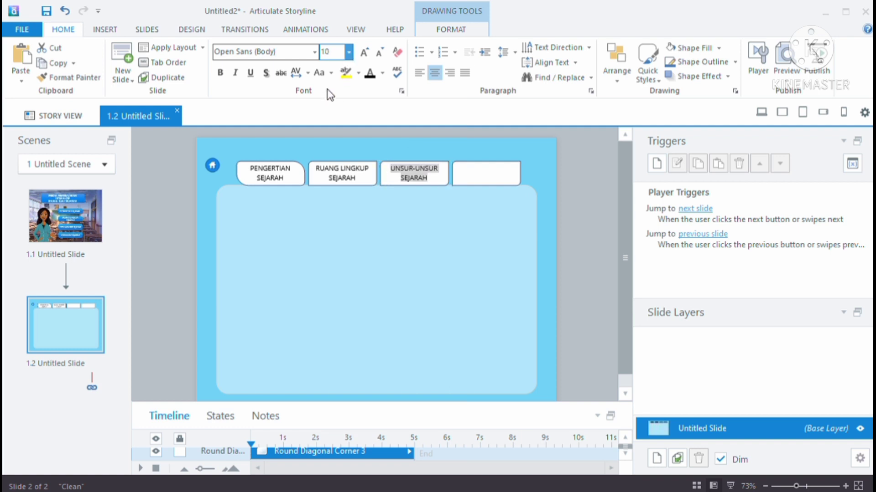
- Label the fourth tab "KEGUNAAN SEJARAH" in black text
{"action": "left_click", "coordinate": [472, 174]}
{"action": "left_click", "coordinate": [470, 165]}
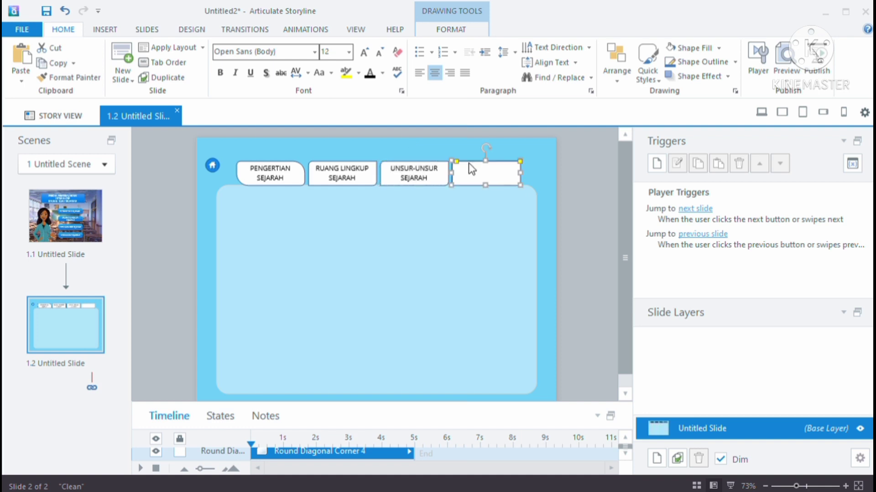
{"action": "left_click", "coordinate": [501, 238]}
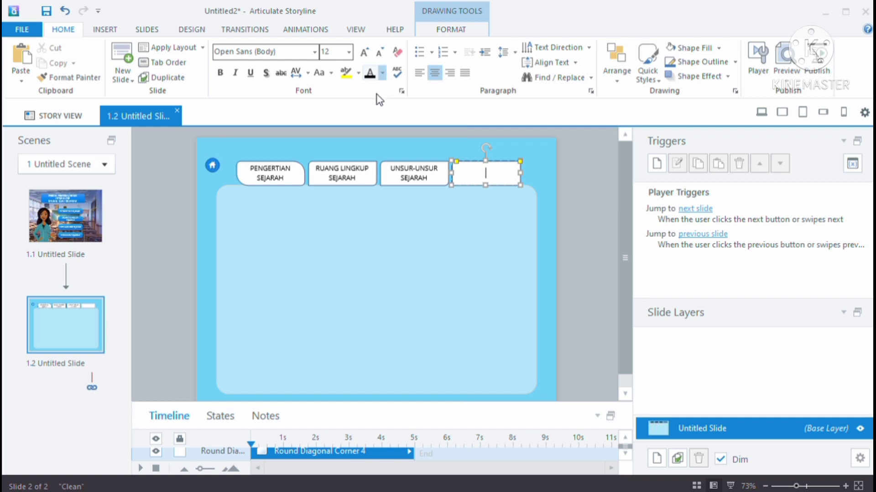
{"action": "type", "text": "KEGUNAAM"}
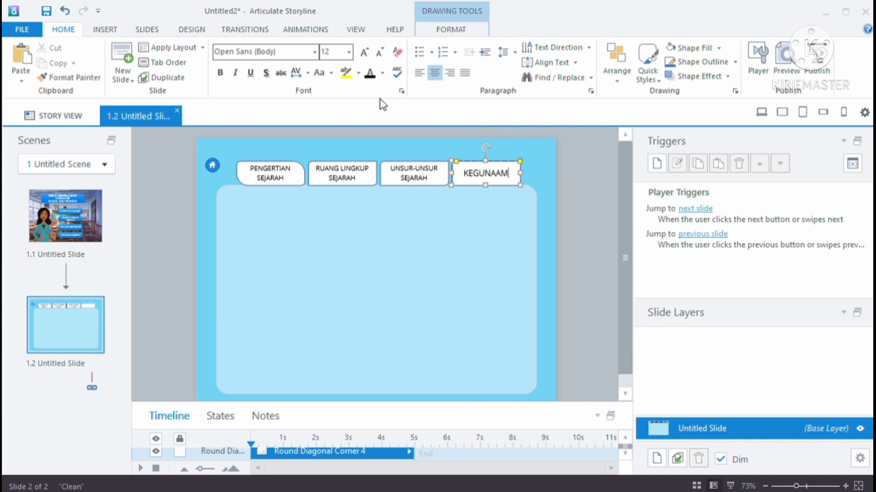
{"action": "key", "text": "BackSpace"}
{"action": "type", "text": "N SEJARAH"}
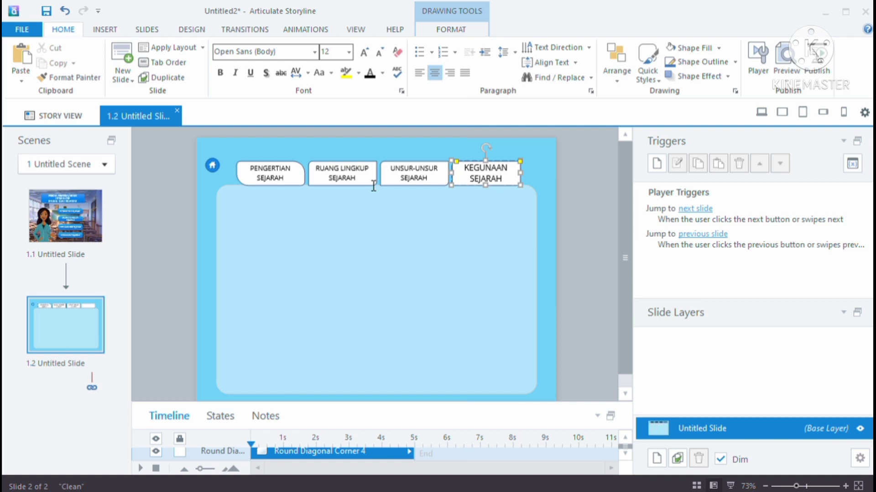
{"action": "left_click", "coordinate": [388, 244]}
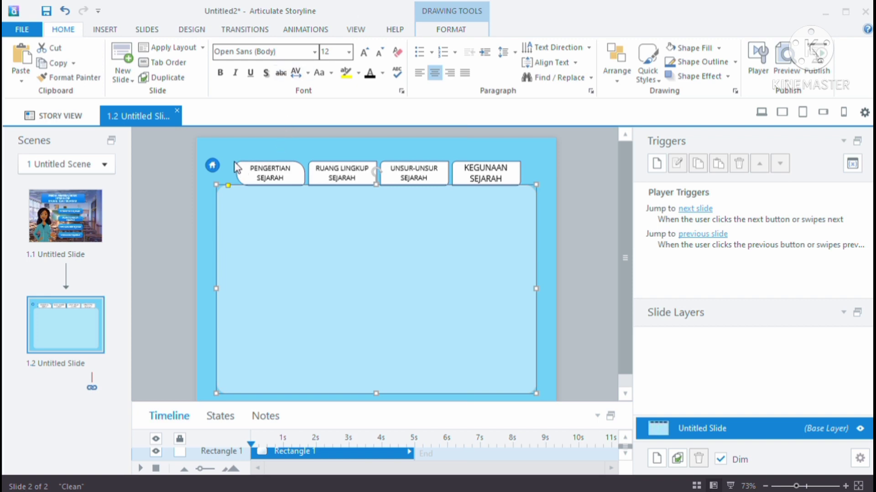
{"action": "left_click", "coordinate": [231, 146]}
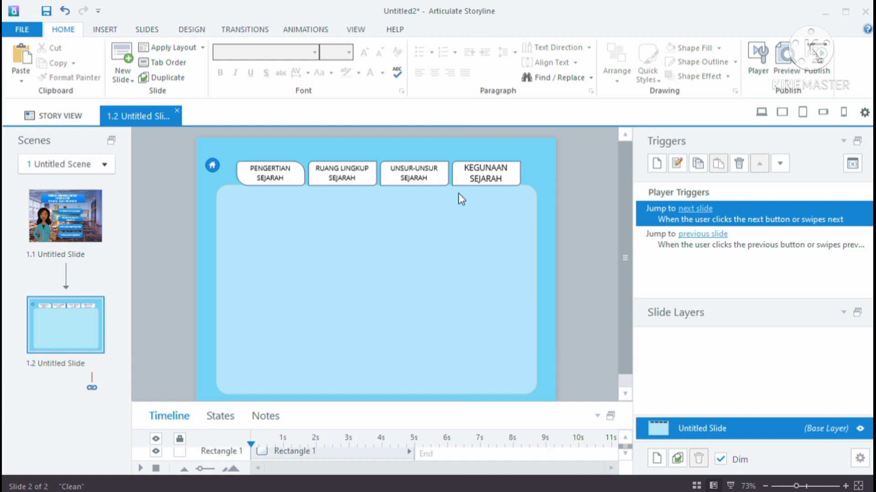
- Paste four copies of the tabbed content slide after slide 1.2
{"action": "left_click", "coordinate": [458, 240]}
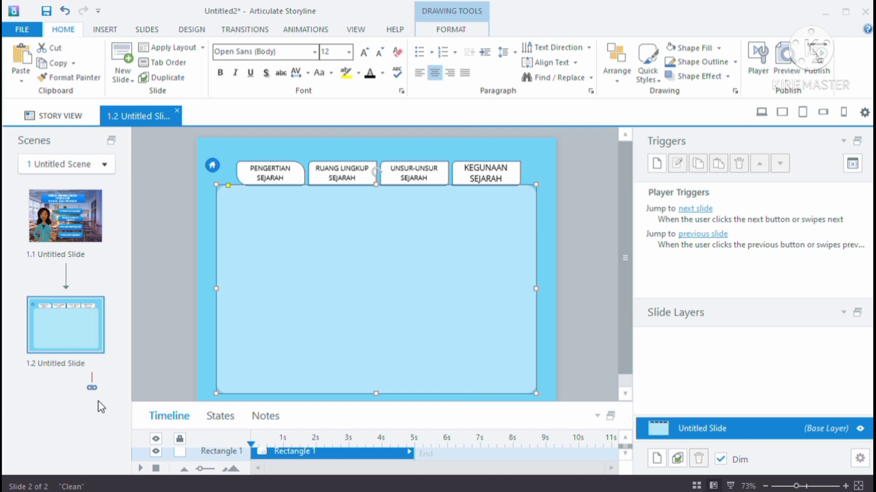
{"action": "key", "text": "ctrl+v"}
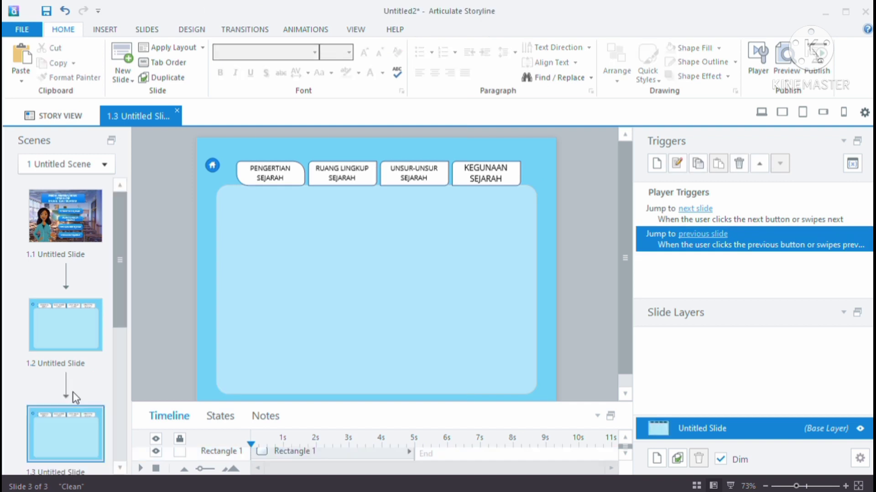
{"action": "scroll", "coordinate": [88, 402], "scroll_direction": "down", "scroll_amount": 1}
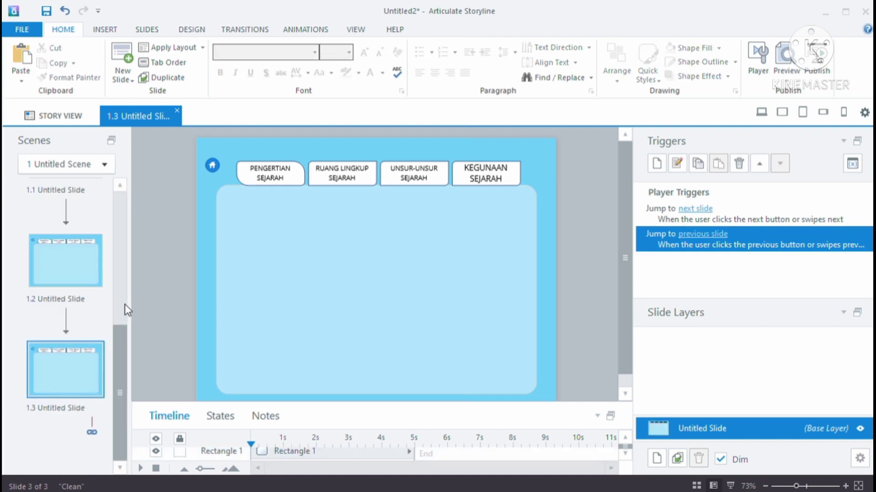
{"action": "key", "text": "ctrl+v"}
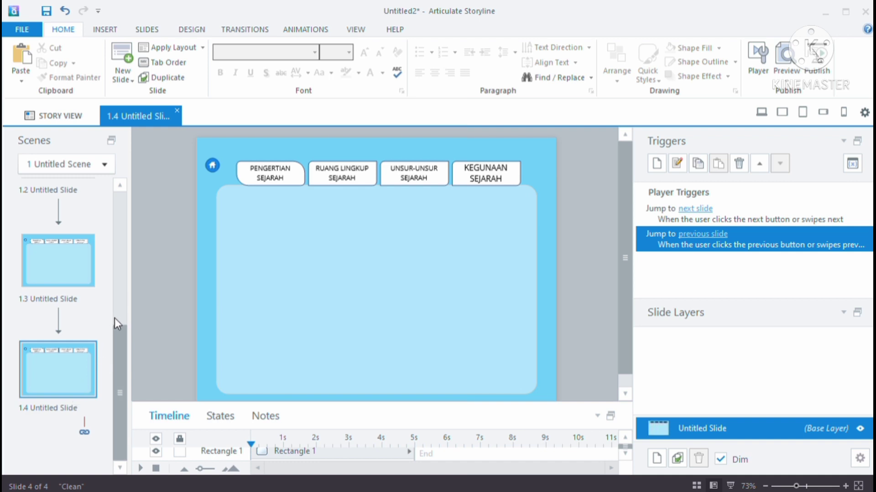
{"action": "key", "text": "ctrl+v"}
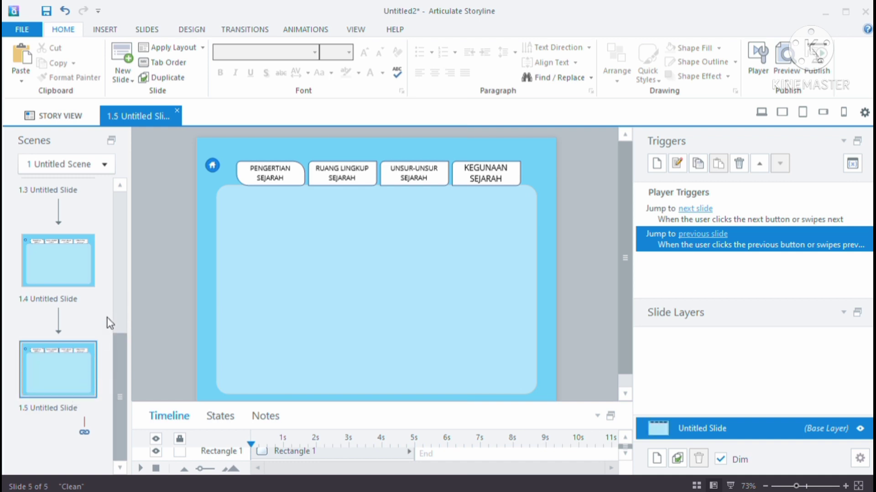
{"action": "key", "text": "ctrl+v"}
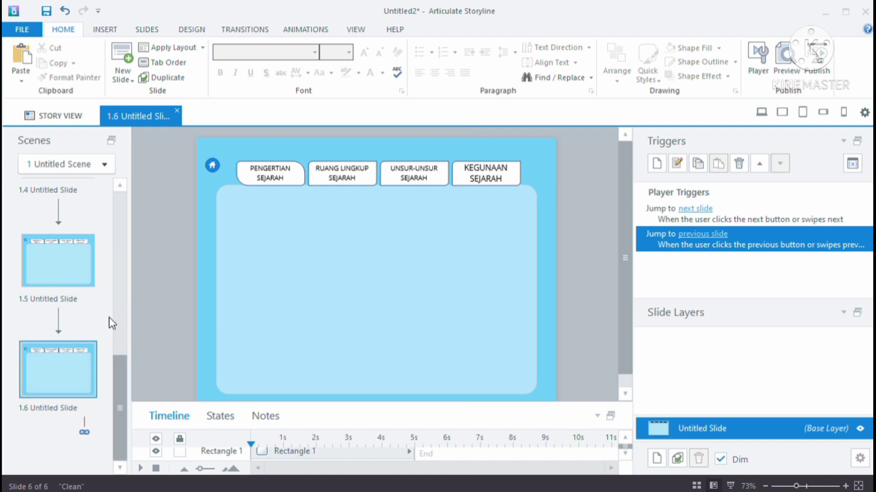
- Add an empty text box in the upper right part of the translucent panel on slide 1.2, then switch to another window
{"action": "scroll", "coordinate": [109, 317], "scroll_direction": "up", "scroll_amount": 5}
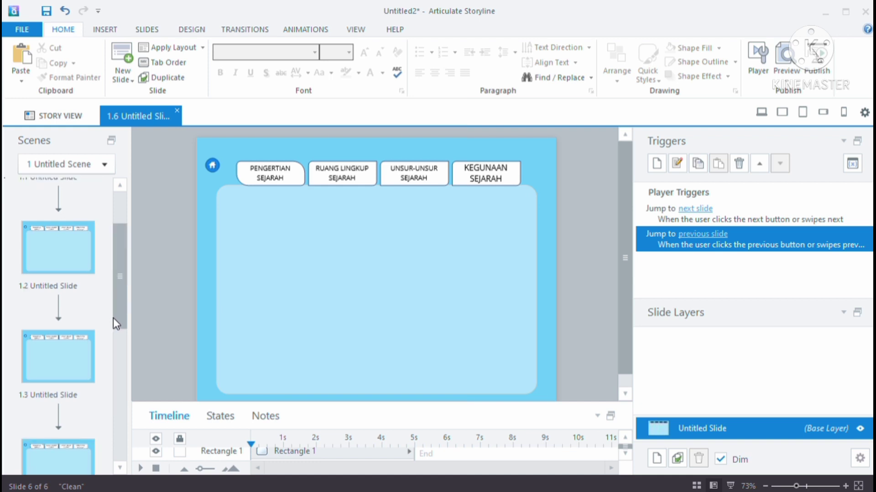
{"action": "scroll", "coordinate": [113, 318], "scroll_direction": "up", "scroll_amount": 3}
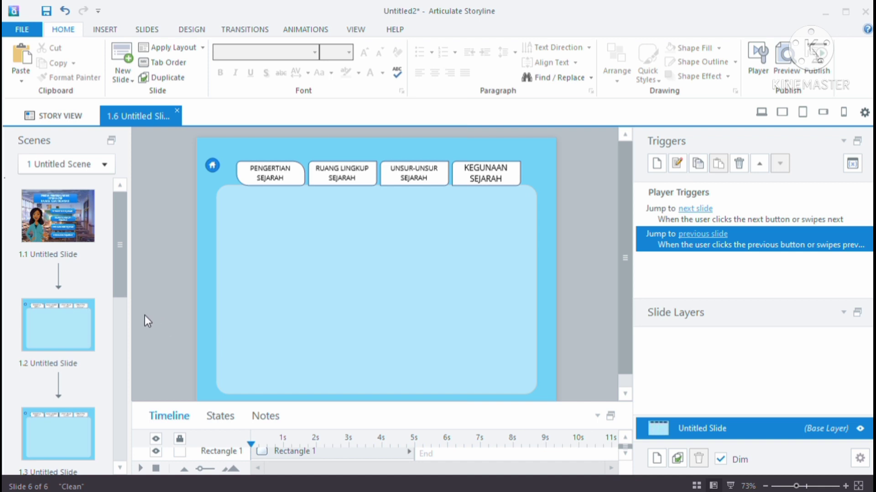
{"action": "left_click", "coordinate": [55, 332]}
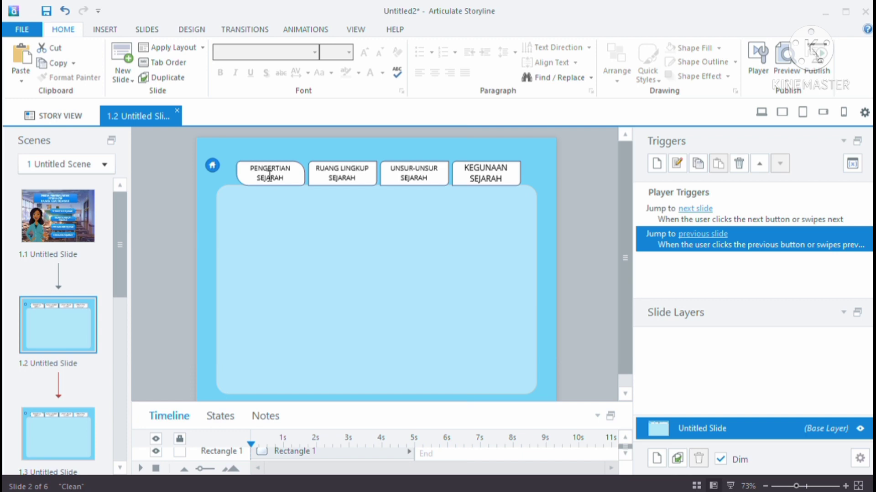
{"action": "left_click", "coordinate": [98, 30]}
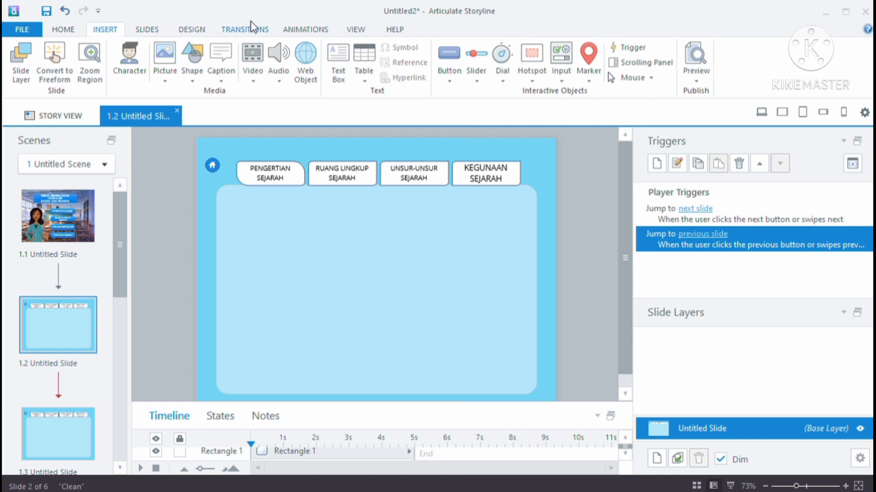
{"action": "left_click", "coordinate": [339, 64]}
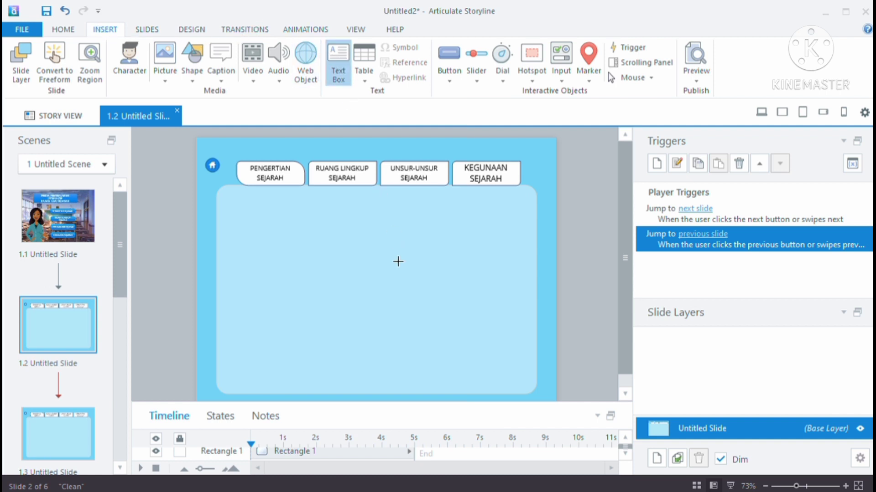
{"action": "left_click", "coordinate": [376, 217]}
{"action": "mouse_move", "coordinate": [376, 217]}
{"action": "left_mouse_down"}
{"action": "mouse_move", "coordinate": [458, 218]}
{"action": "mouse_move", "coordinate": [499, 238]}
{"action": "mouse_move", "coordinate": [525, 382]}
{"action": "mouse_move", "coordinate": [521, 375]}
{"action": "left_mouse_up"}
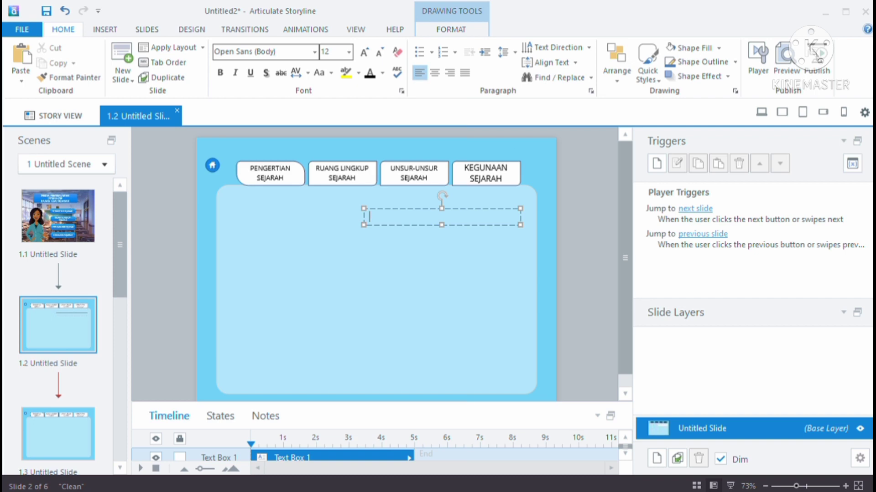
{"action": "key", "text": "alt+Tab"}
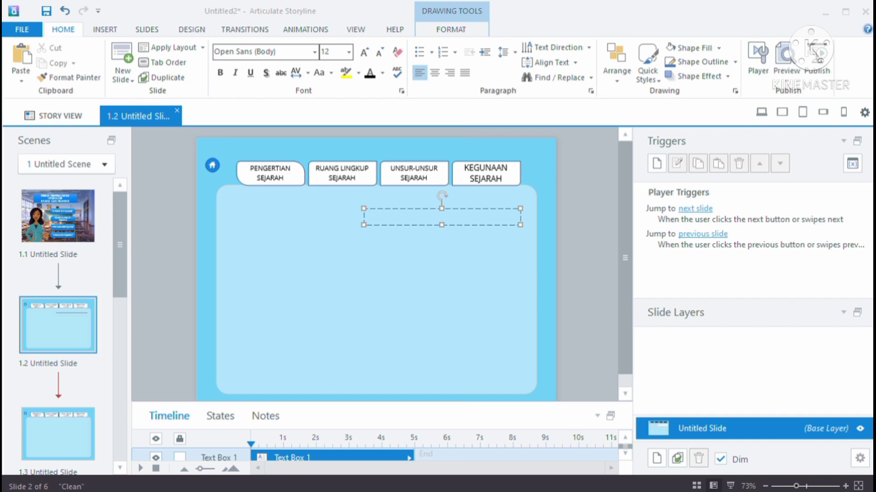